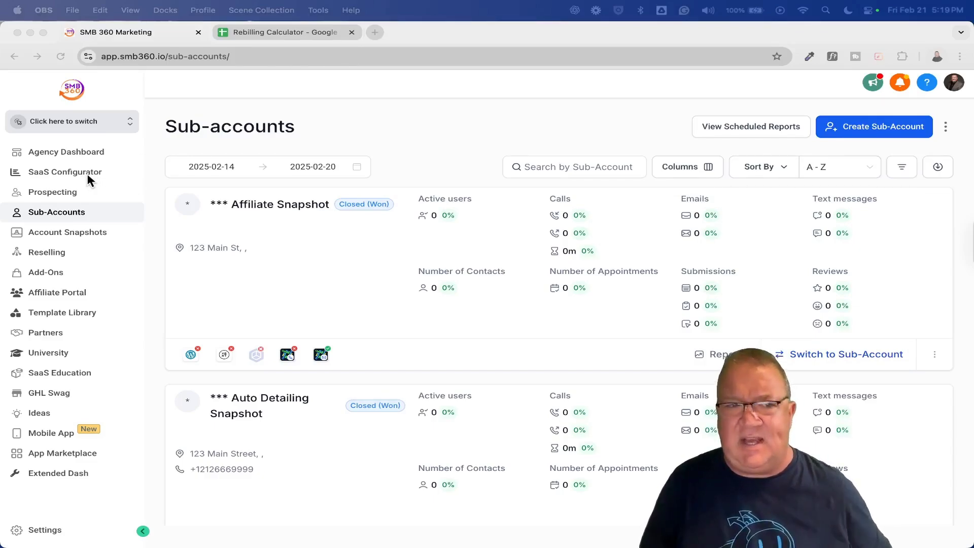
- Switch to the Rebilling Calculator spreadsheet and highlight the service rates in A1:D16 and the reselling features in A18:D27 for review
click(325, 34)
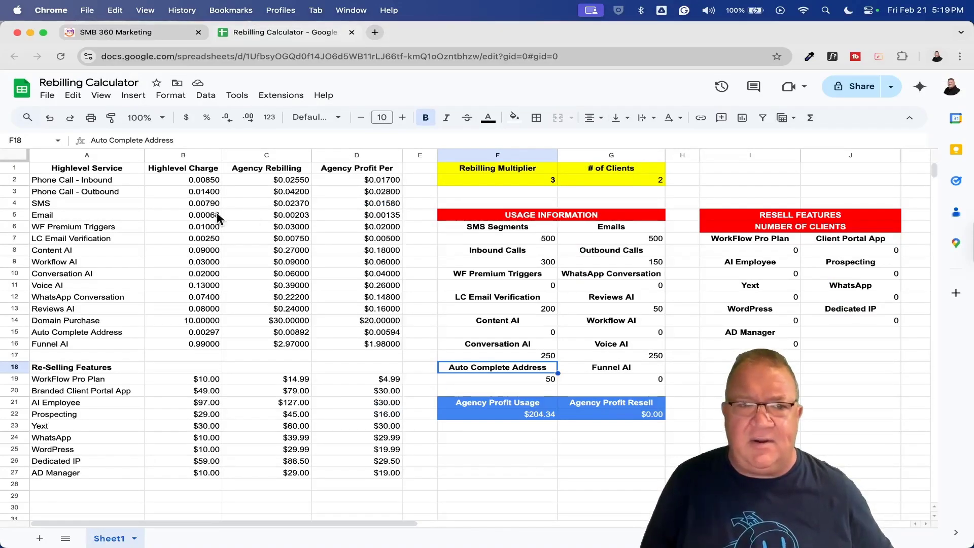
drag(43, 167, 384, 350)
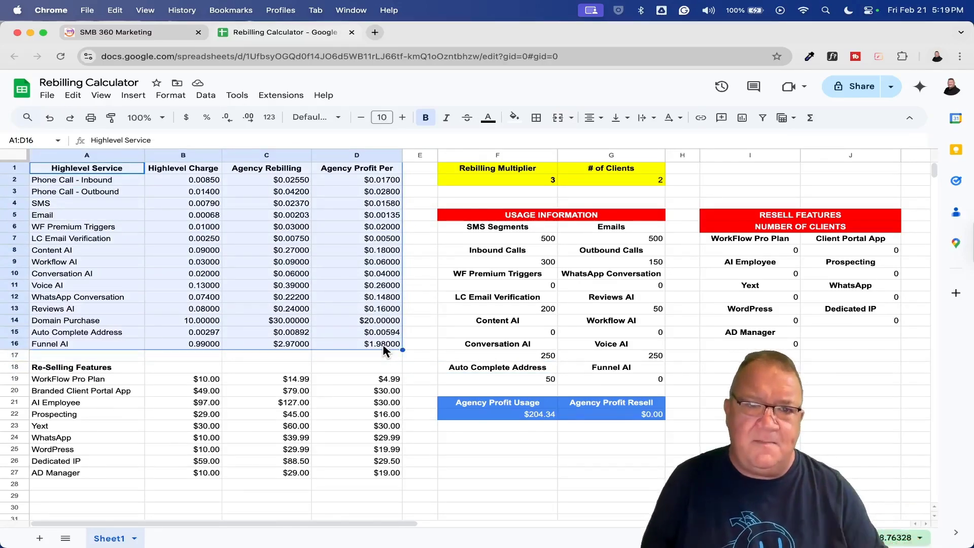
drag(71, 368, 378, 476)
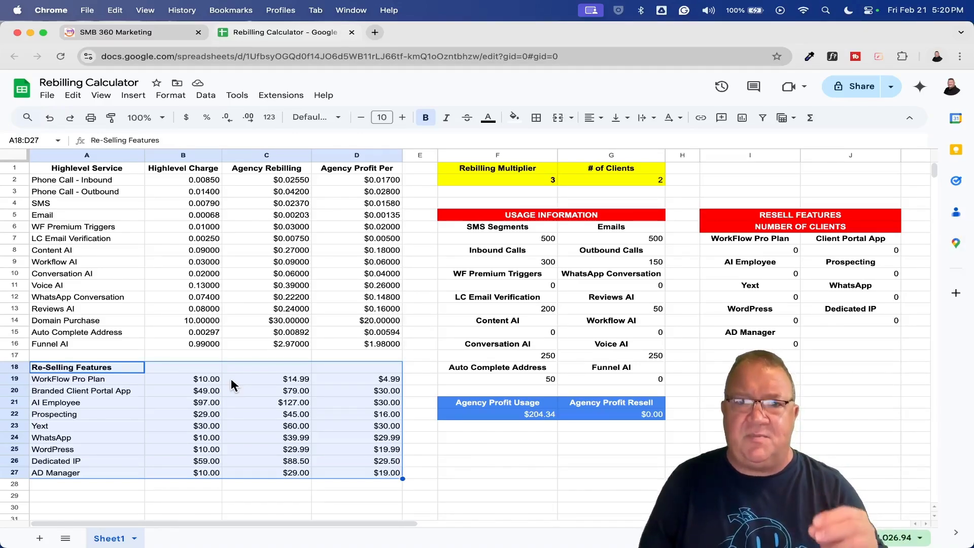
drag(87, 168, 388, 347)
- Return to SMB 360 and open the Rebilling settings of the Essentials plan in the SaaS Configurator
click(102, 33)
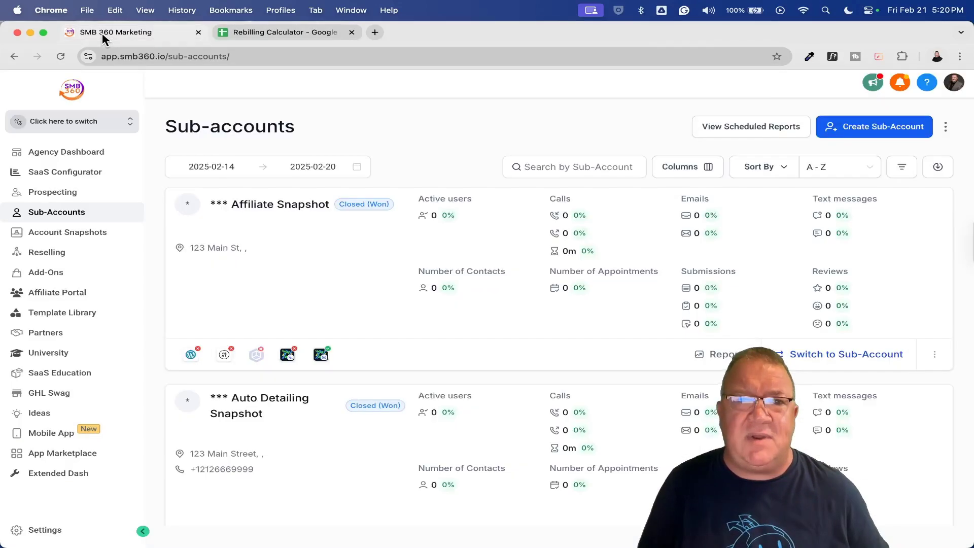
click(64, 176)
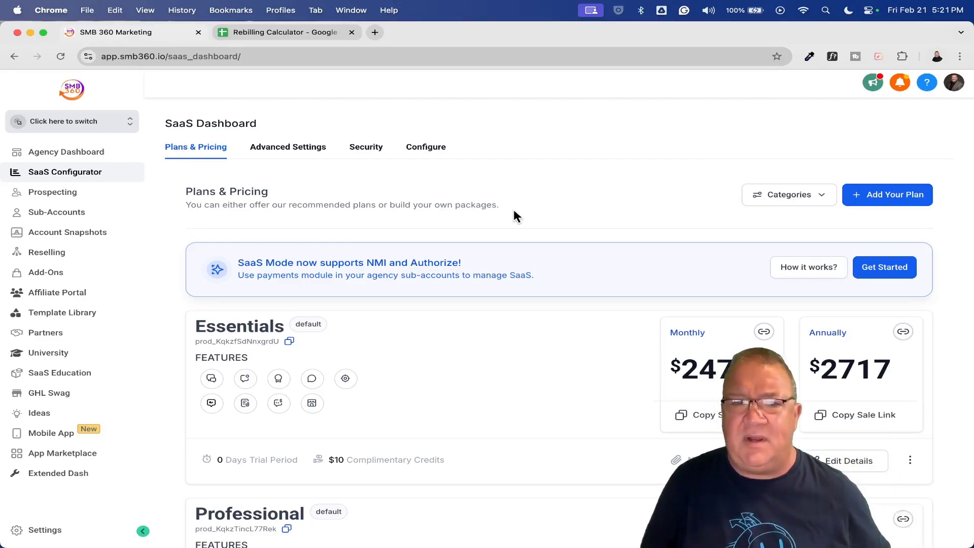
click(806, 453)
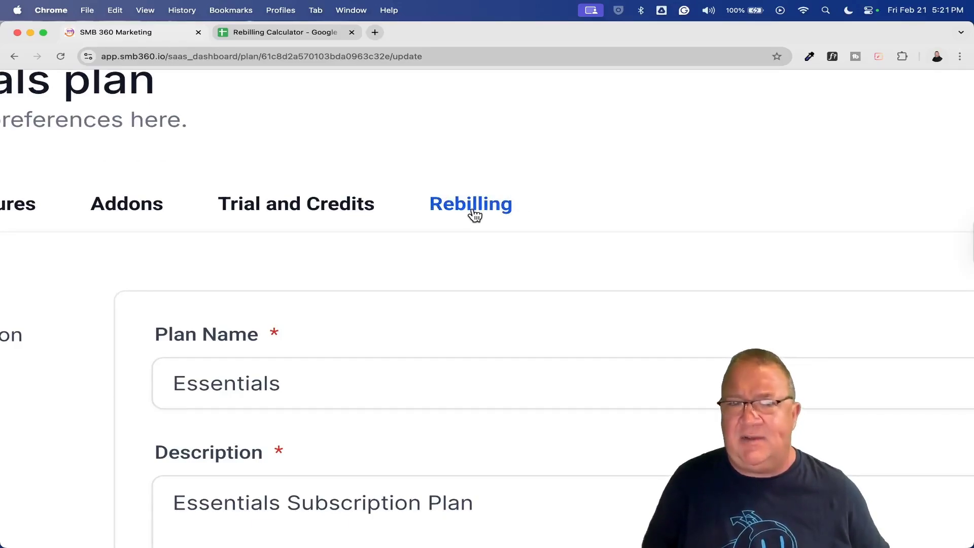
scroll(474, 215, down, 5)
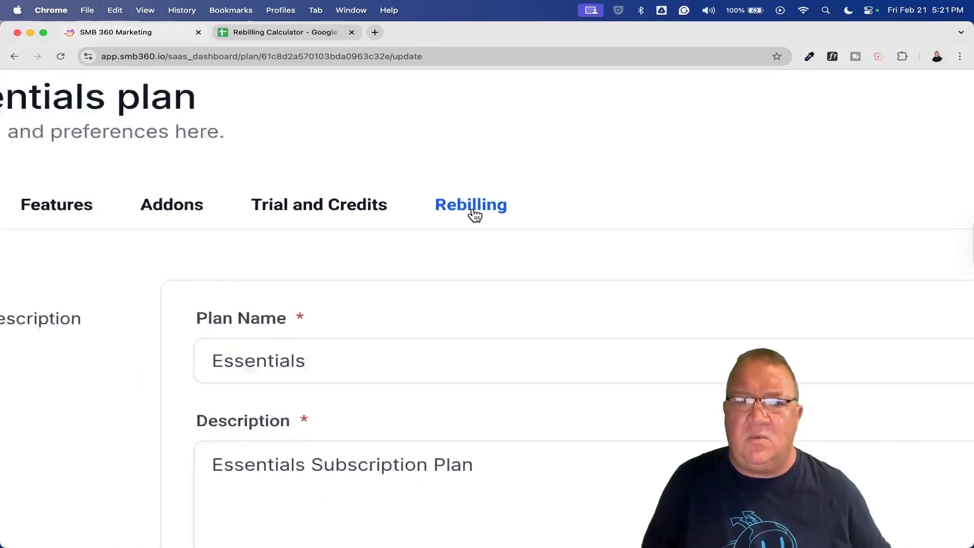
click(475, 216)
- Examine the list of rebillable services and the Phone System resell switch, markup margin and rate table
scroll(487, 218, down, 3)
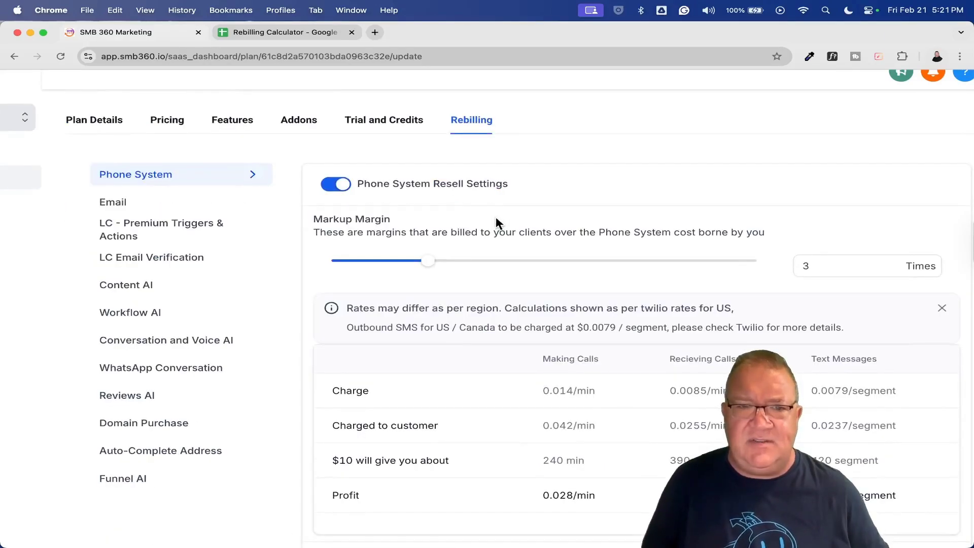
scroll(282, 304, down, 3)
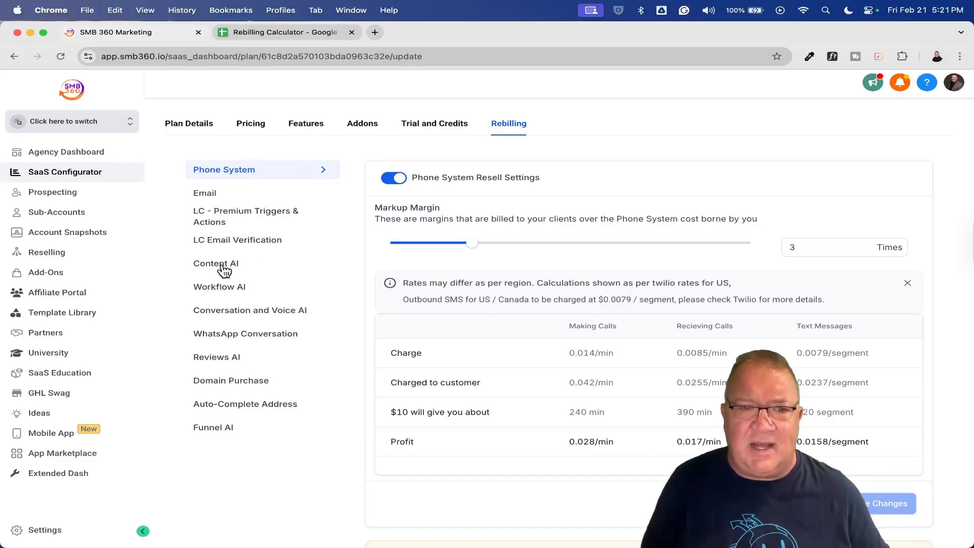
scroll(224, 289, up, 5)
scroll(226, 292, down, 3)
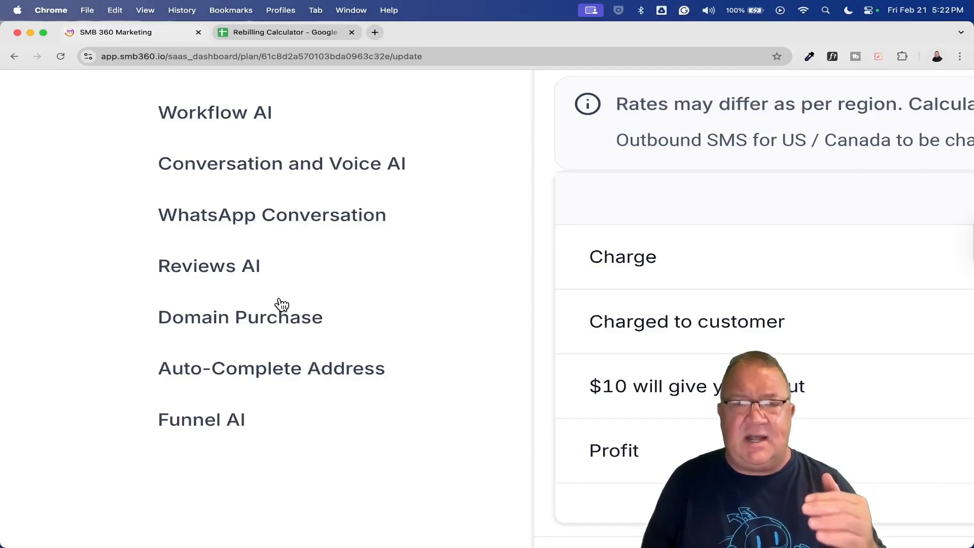
scroll(282, 305, down, 5)
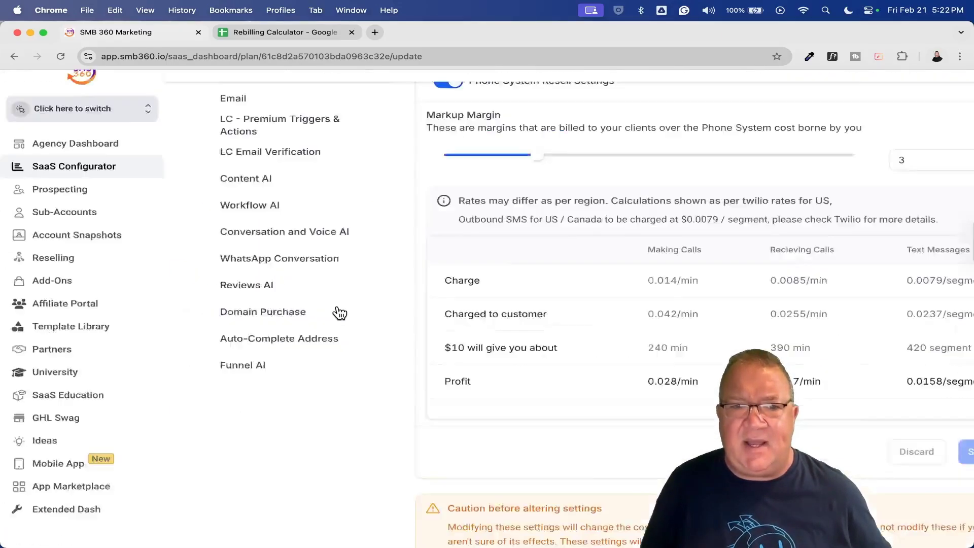
scroll(339, 313, up, 2)
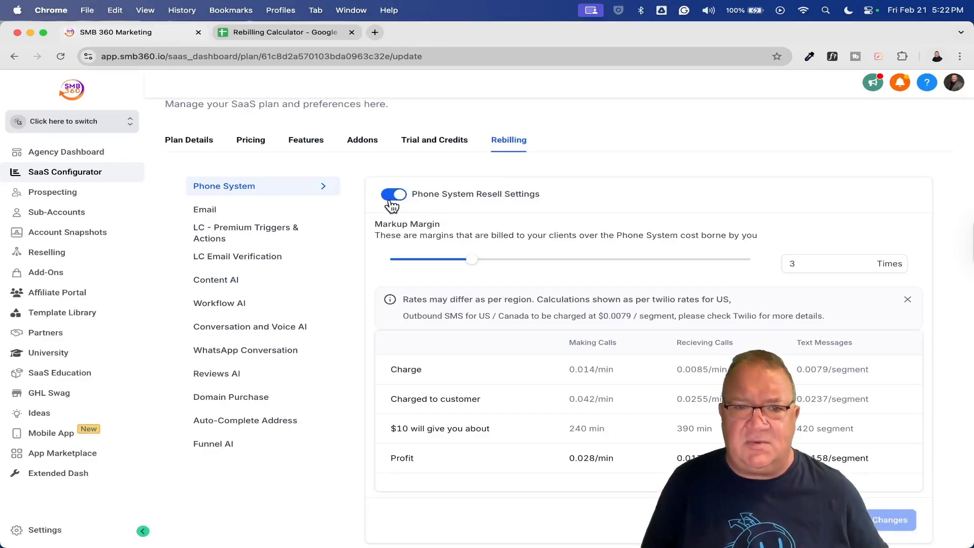
scroll(392, 205, up, 5)
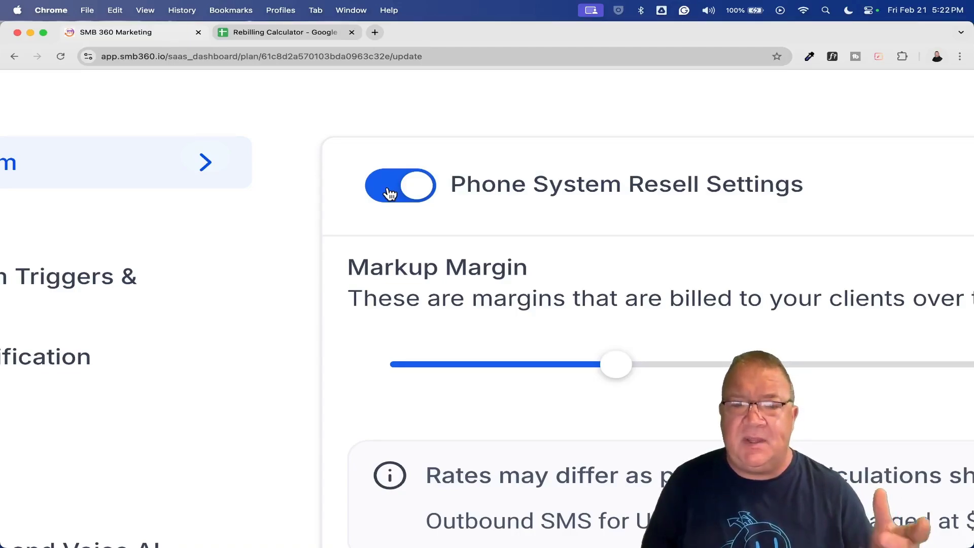
scroll(390, 194, down, 5)
scroll(389, 194, down, 2)
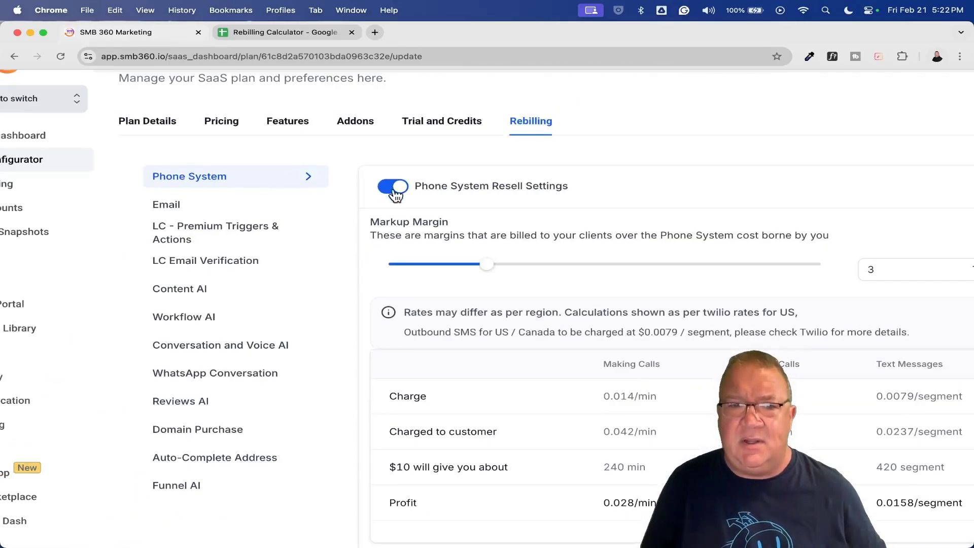
scroll(620, 271, down, 1)
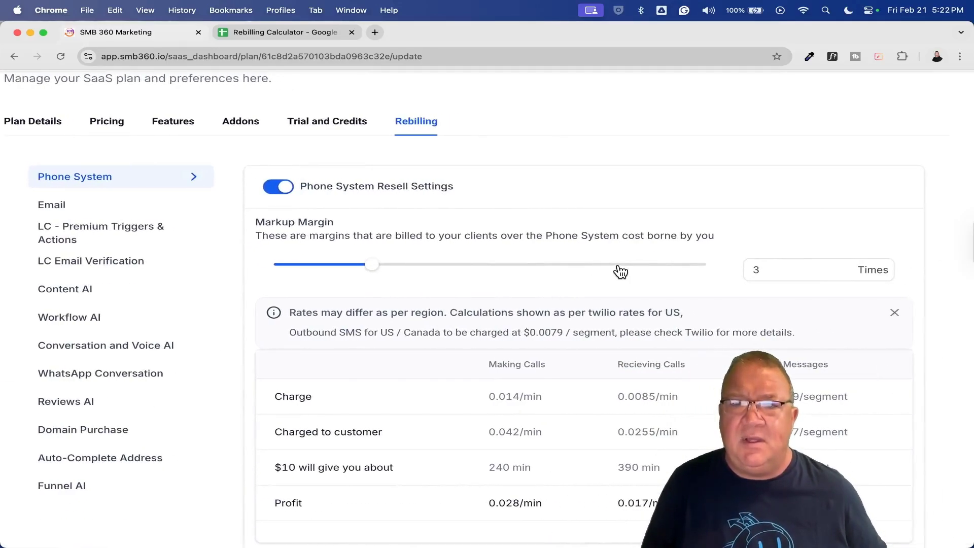
scroll(768, 280, up, 5)
scroll(769, 280, down, 5)
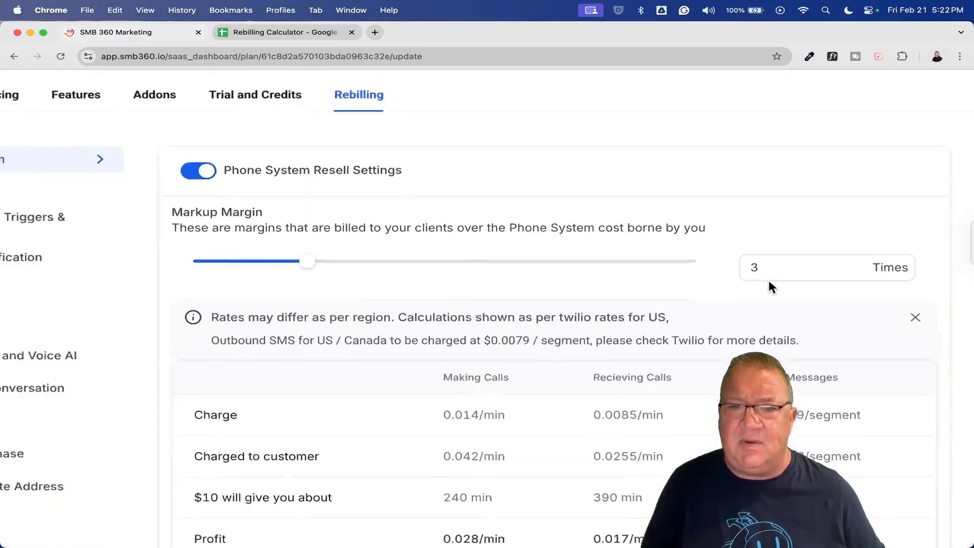
- Try a Phone System markup margin of 3.4 times and set it back to 3 times
mouse_move(360, 275)
mouse_down()
mouse_move(352, 272)
mouse_move(634, 275)
mouse_move(289, 259)
mouse_move(319, 260)
mouse_move(266, 270)
mouse_move(353, 267)
mouse_up()
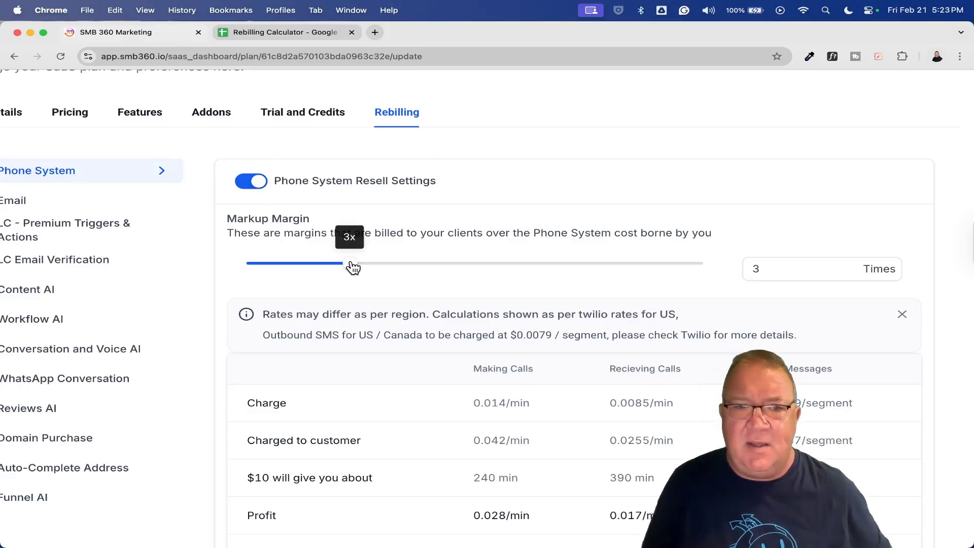
drag(352, 267, 369, 267)
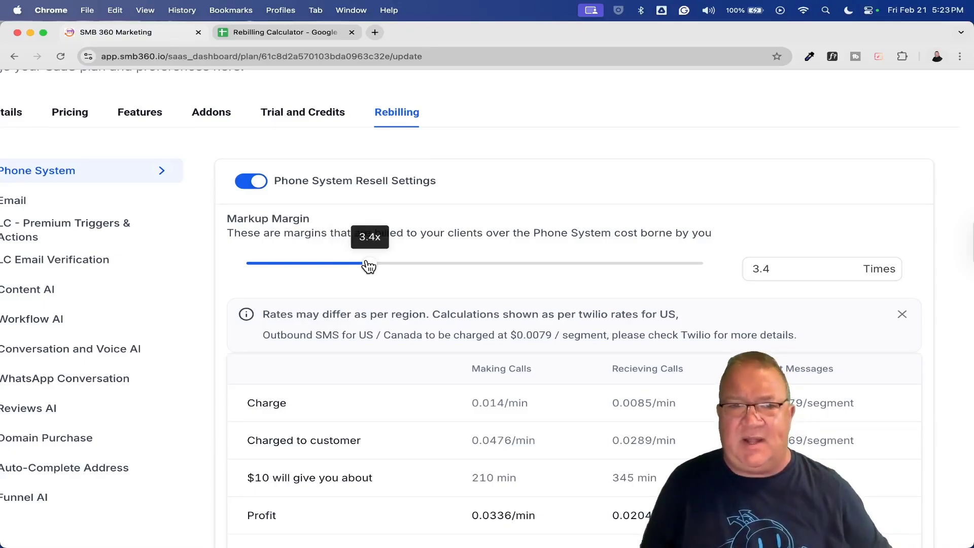
drag(368, 267, 352, 269)
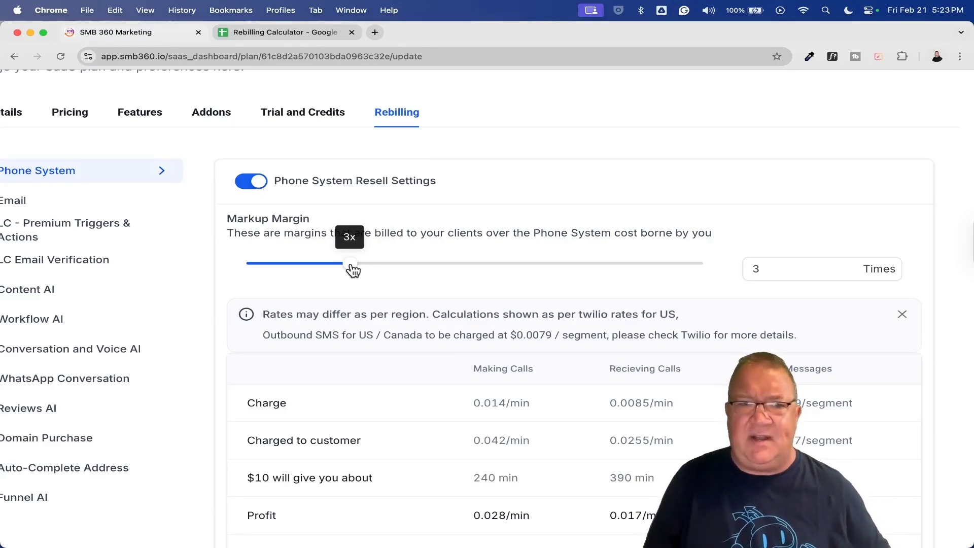
- Open the Email rebilling settings and check the markup margin
scroll(352, 269, left, 3)
click(121, 202)
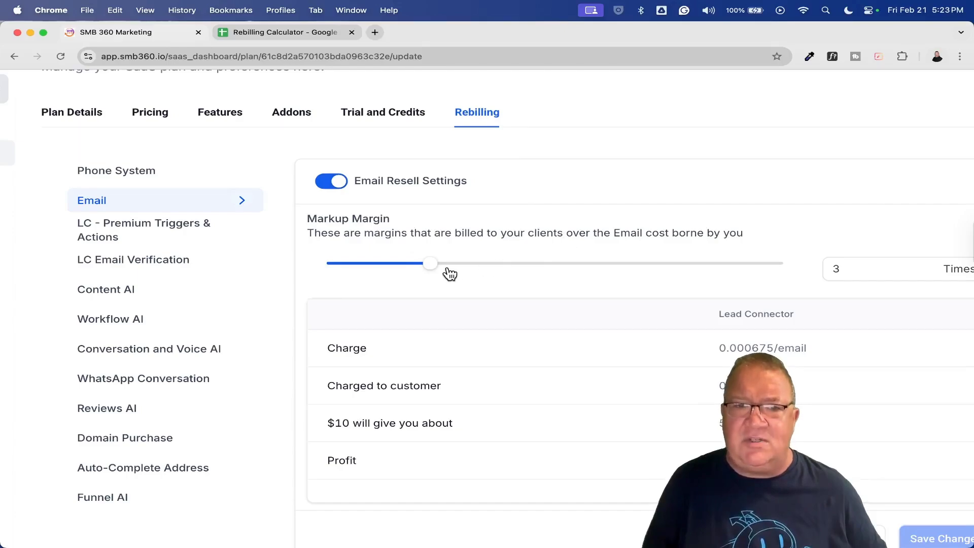
mouse_move(432, 267)
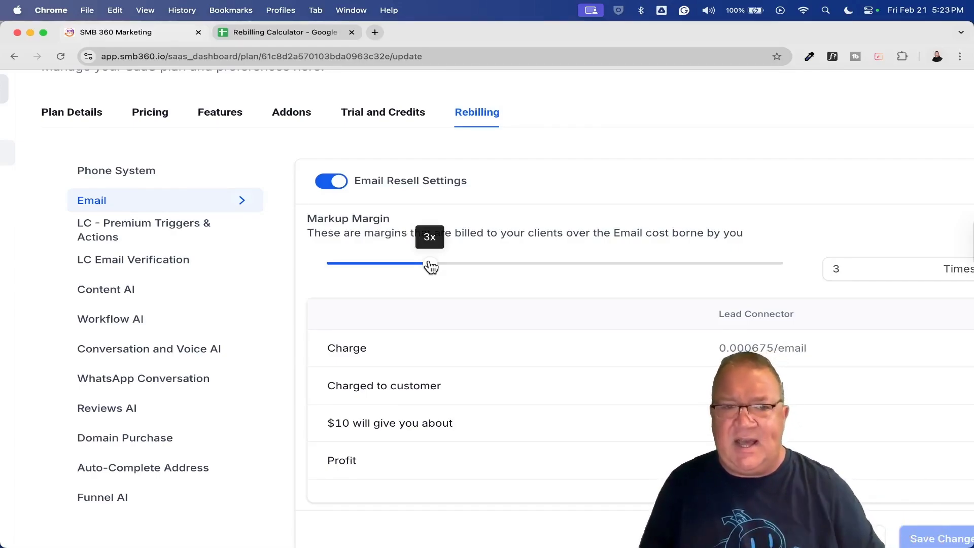
- Open the Reviews AI rebilling settings, try a markup margin of 9 times and review the resulting rates
click(143, 412)
drag(429, 265, 725, 274)
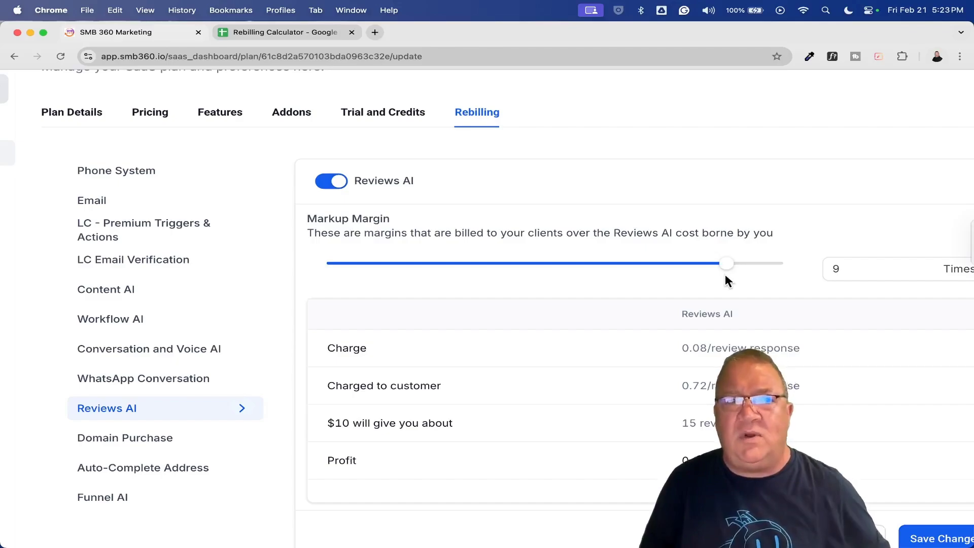
scroll(725, 276, down, 3)
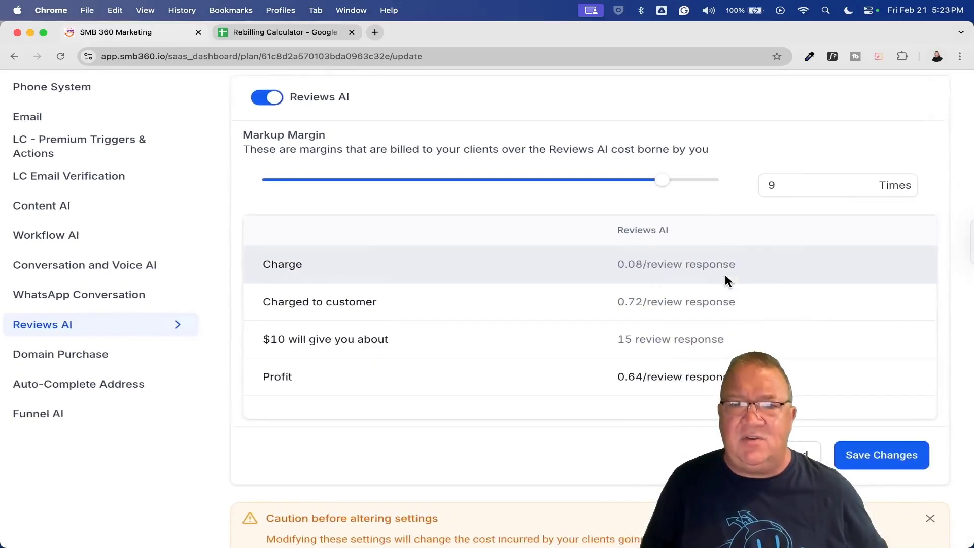
scroll(725, 273, right, 3)
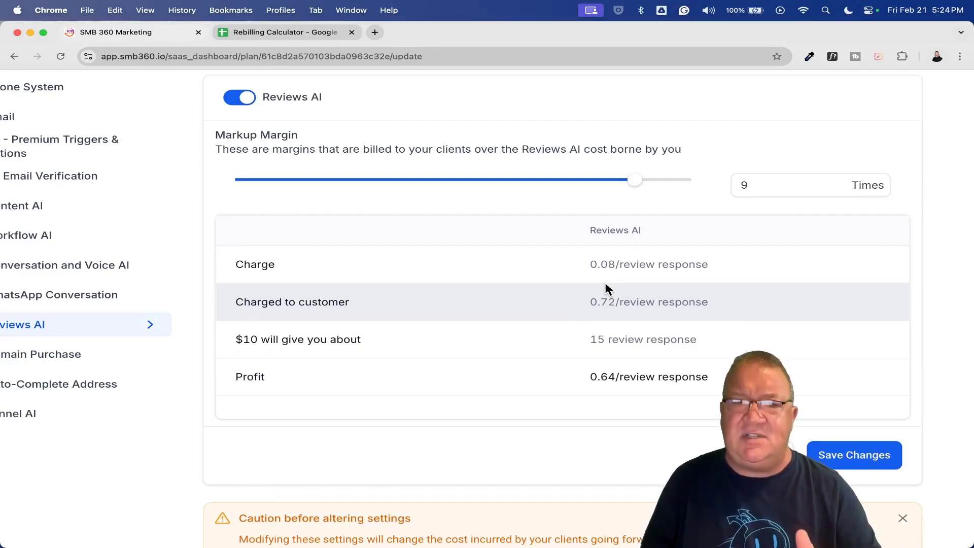
scroll(605, 285, down, 1)
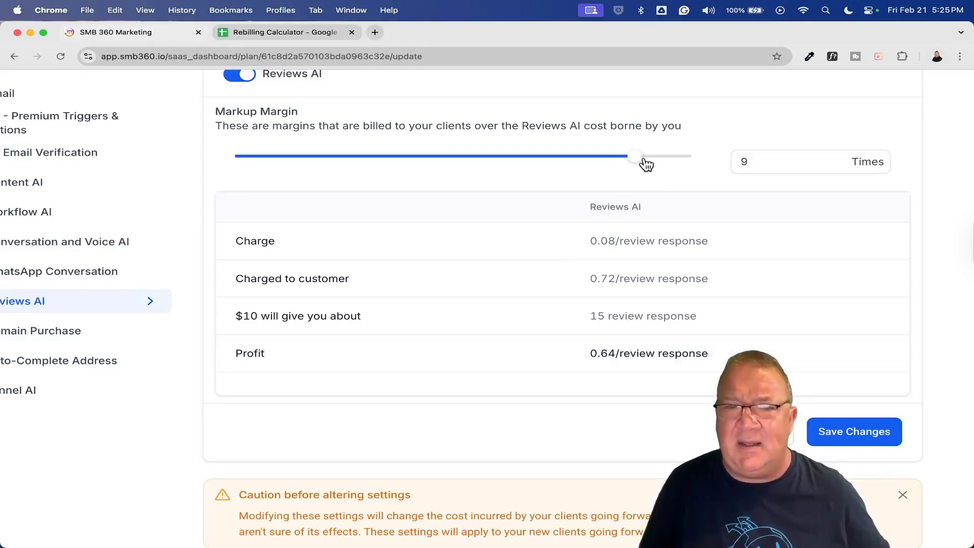
- Try a Reviews AI markup margin of 5 times and set it back to 3 times
drag(639, 158, 434, 167)
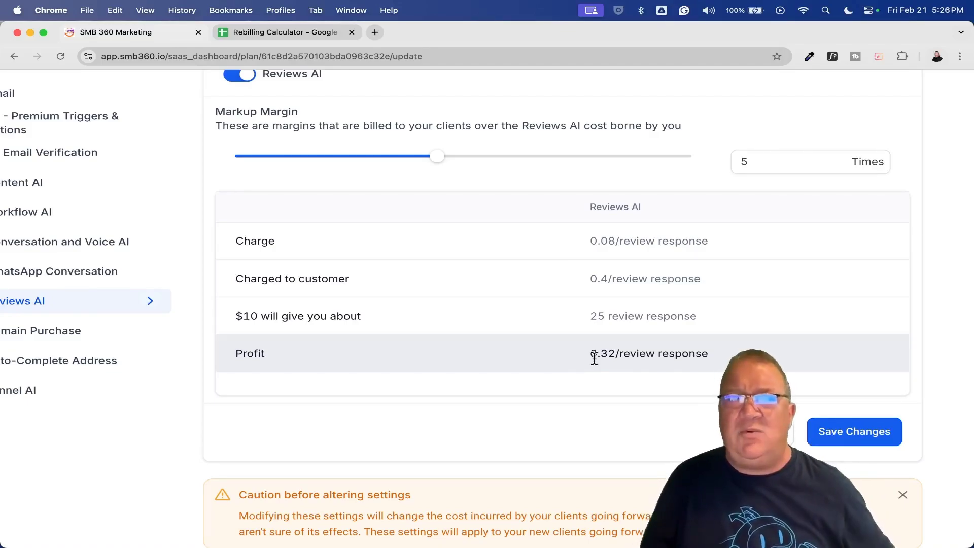
scroll(535, 285, down, 3)
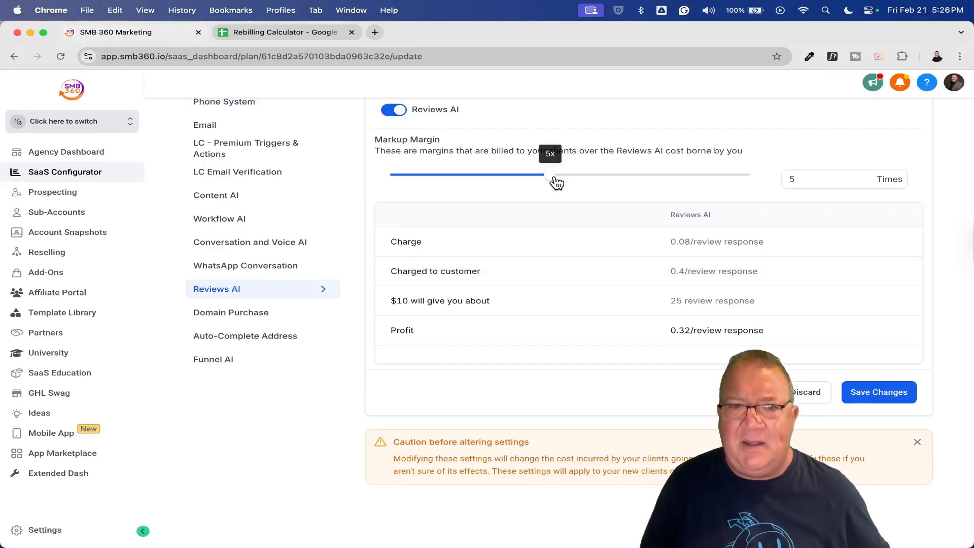
drag(552, 176, 472, 195)
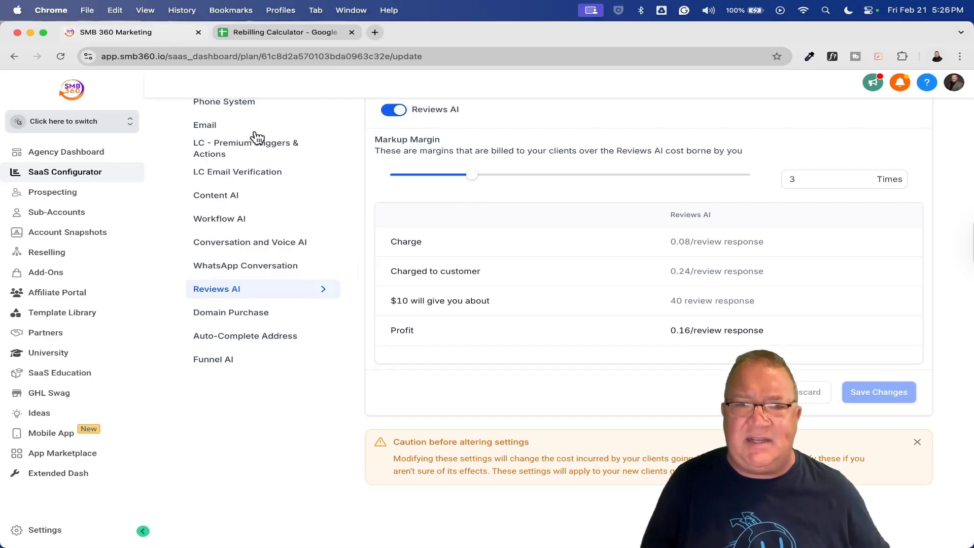
- Open the Workflow AI rebilling settings to view its markup margin and rates
scroll(244, 142, up, 2)
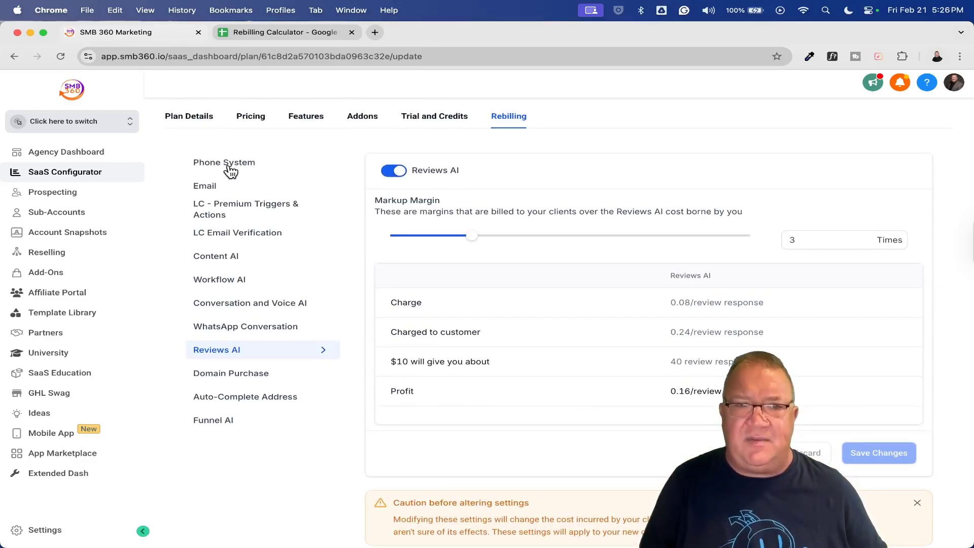
click(242, 277)
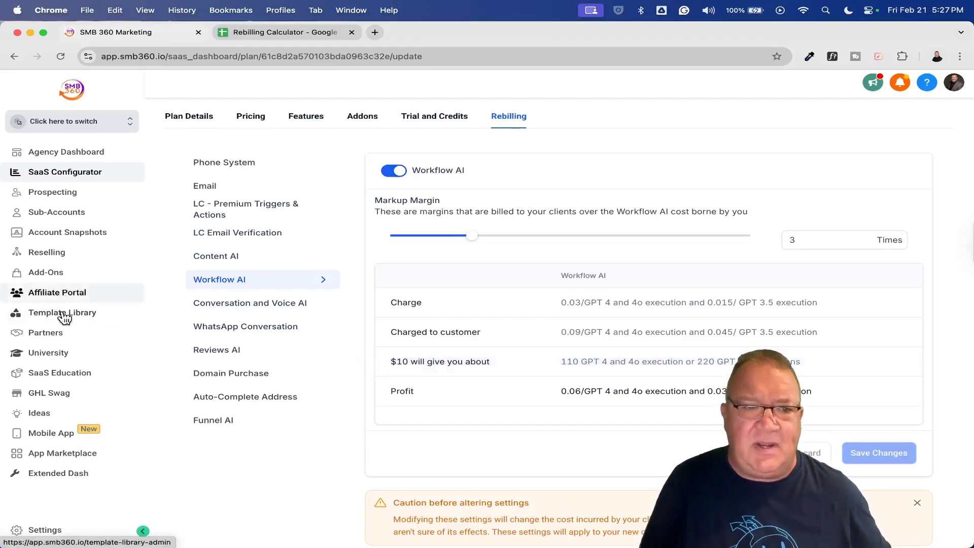
- Open the Reselling page and examine the core service offers, including Workflow Pro Plan, AI Employee and Prospecting pricing
scroll(50, 261, up, 5)
click(43, 253)
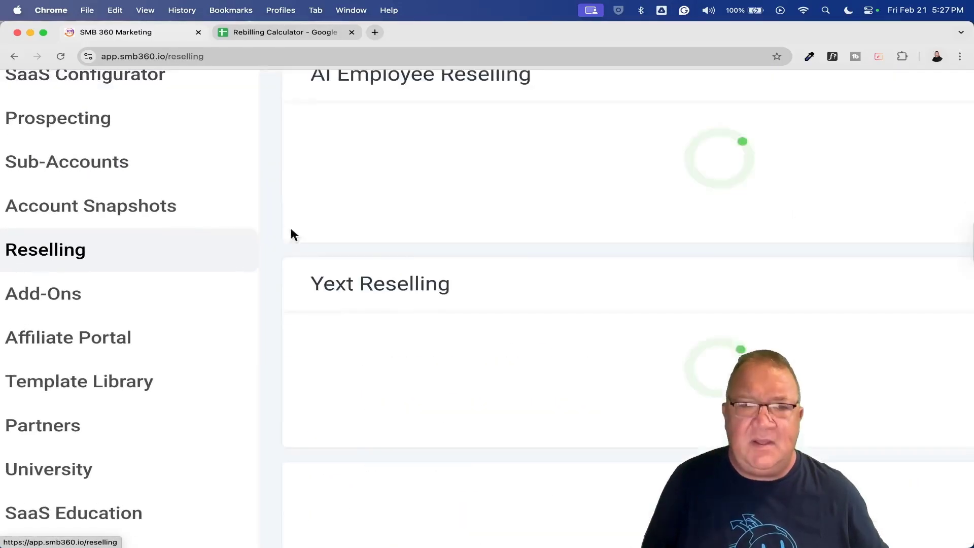
scroll(521, 260, down, 5)
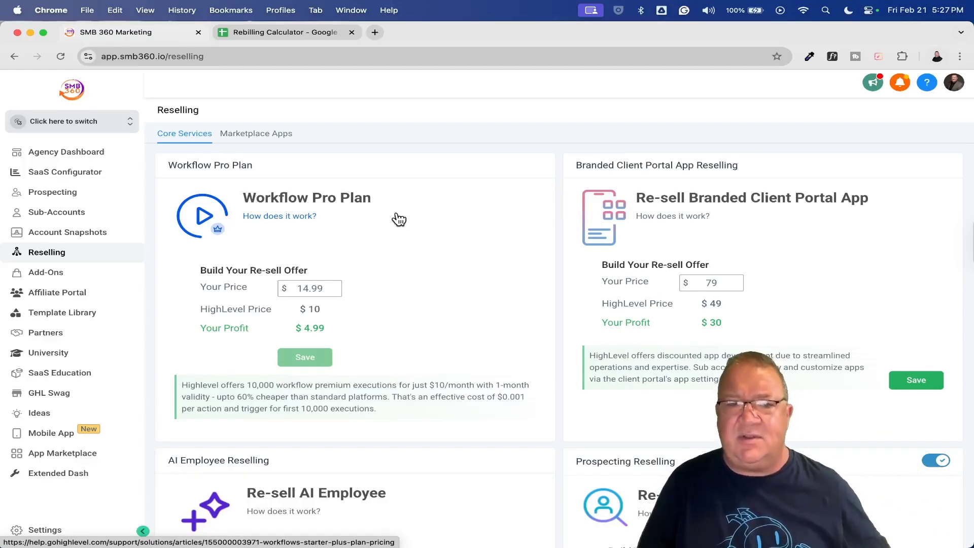
scroll(398, 219, down, 6)
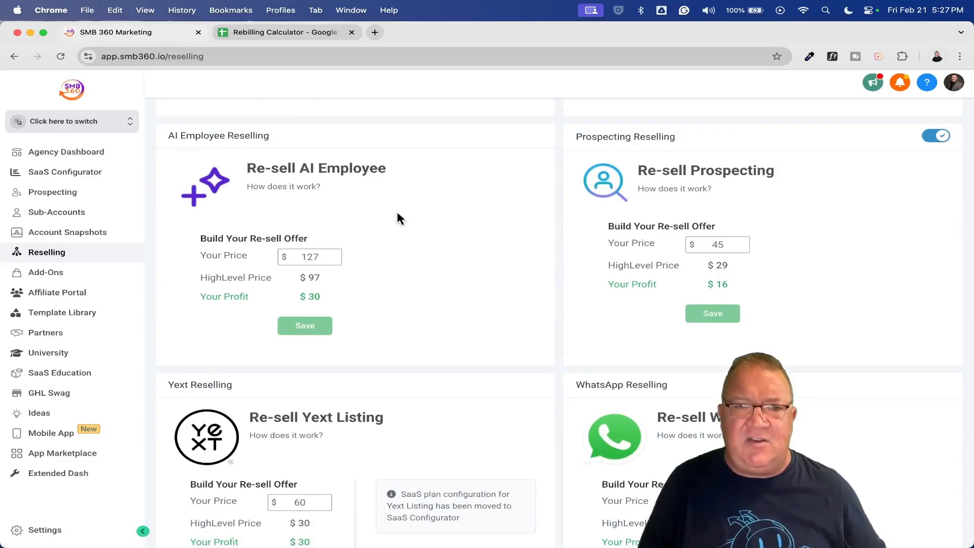
scroll(398, 213, up, 5)
scroll(398, 213, left, 2)
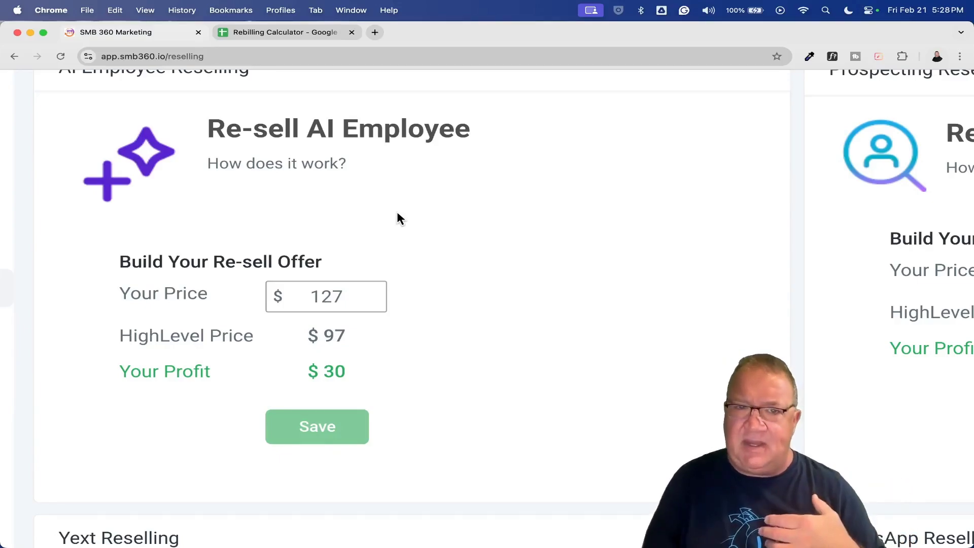
scroll(397, 209, down, 5)
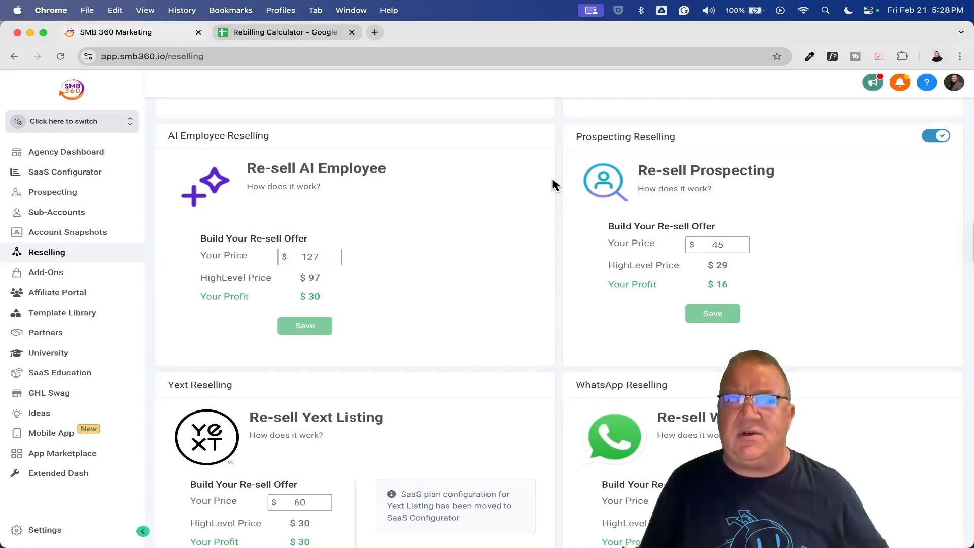
- Look through the remaining core service resell offers, including Yext, WhatsApp, WordPress, Dedicated IP and Ad Manager
scroll(554, 184, down, 3)
scroll(553, 181, down, 10)
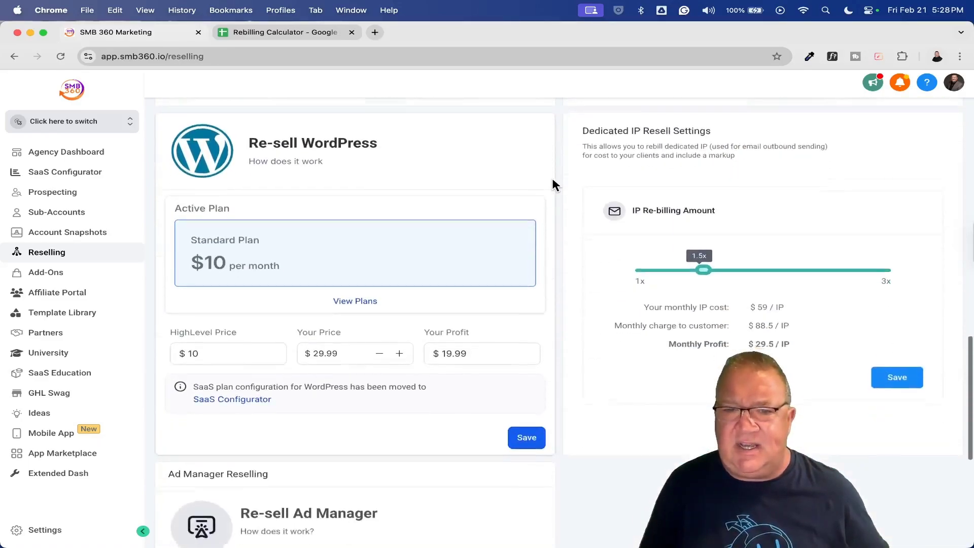
scroll(553, 182, up, 9)
scroll(553, 181, up, 10)
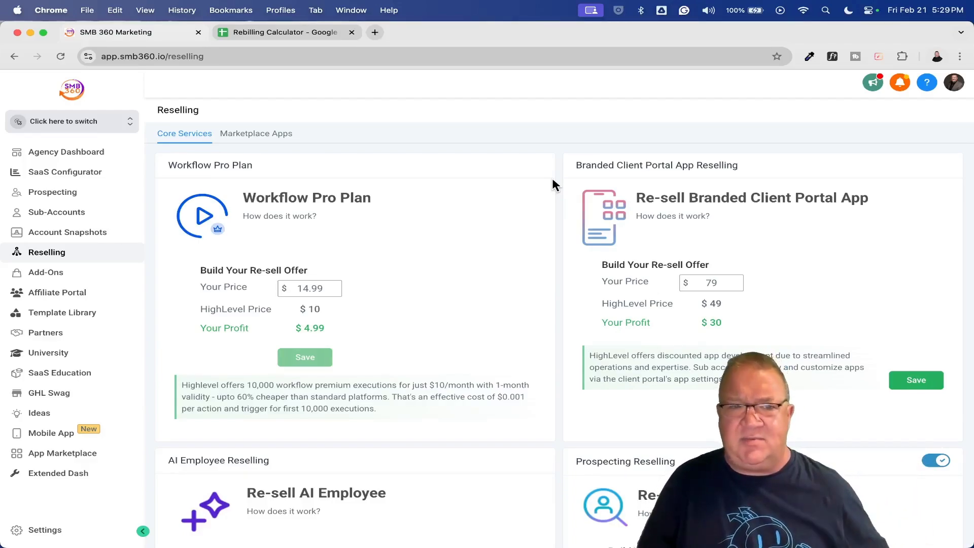
- Examine the HighLevel price and the agency's own price in the AI Employee resell offer
scroll(551, 176, down, 8)
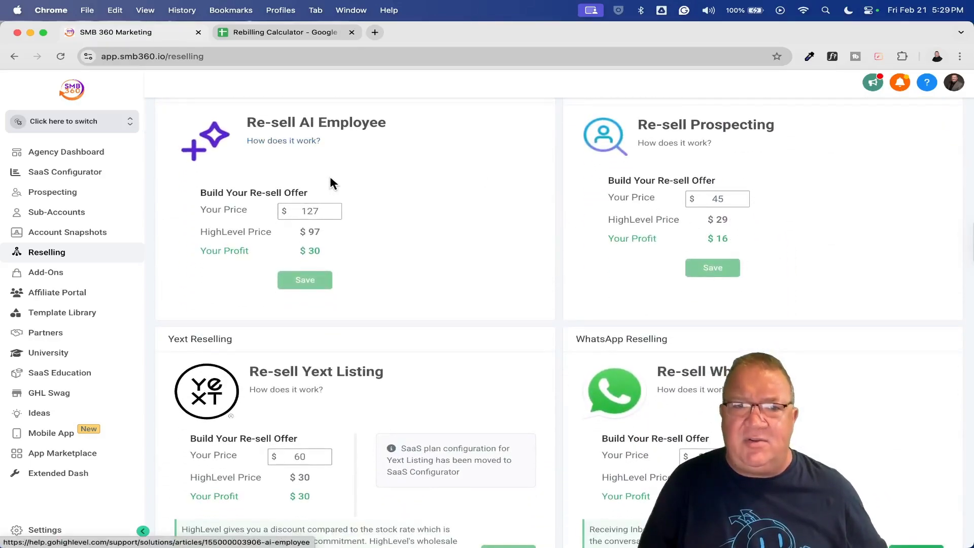
drag(325, 231, 294, 236)
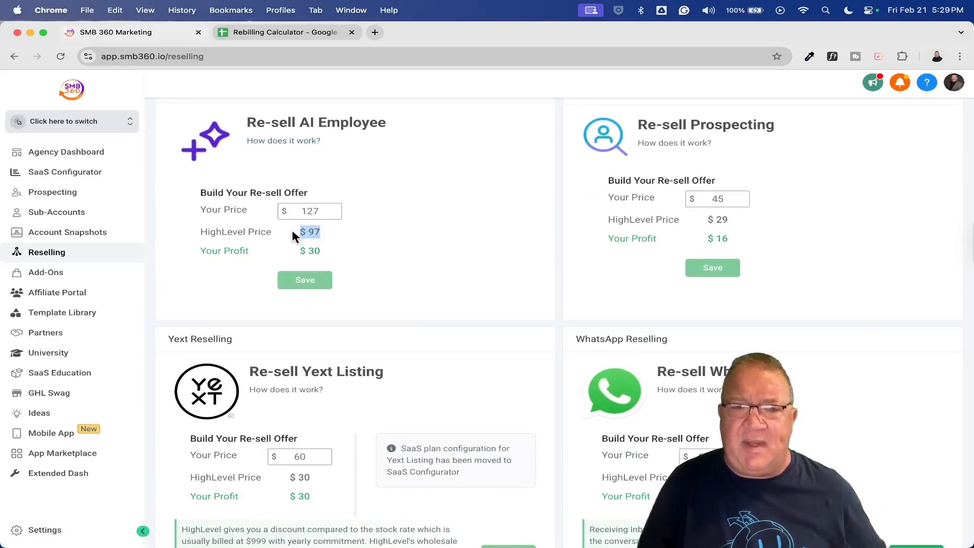
scroll(329, 233, up, 5)
scroll(329, 234, left, 2)
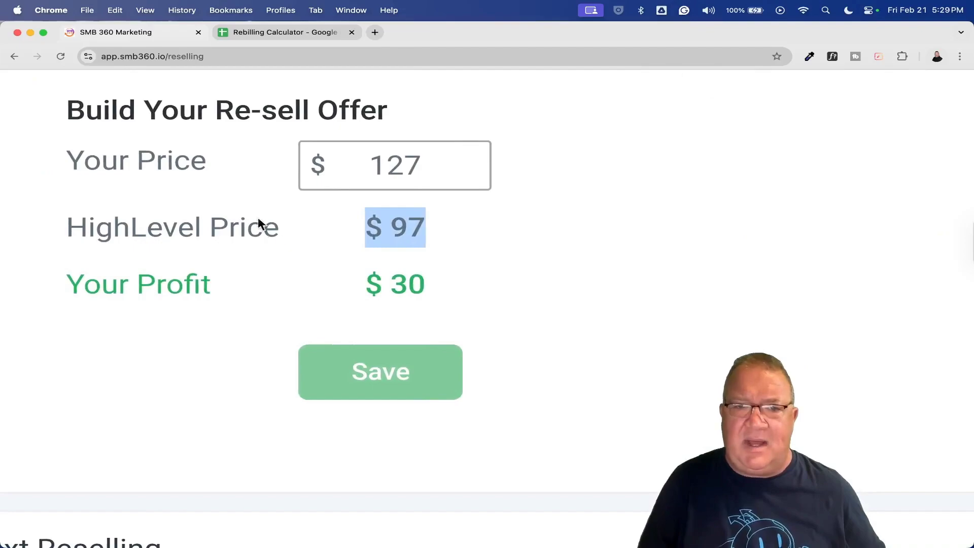
click(447, 228)
drag(421, 160, 356, 159)
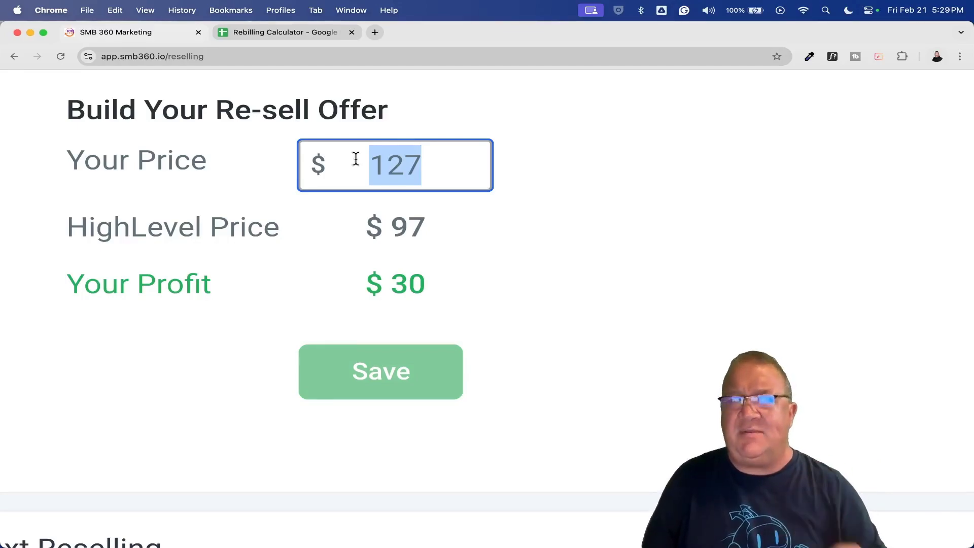
click(499, 226)
key(super+0)
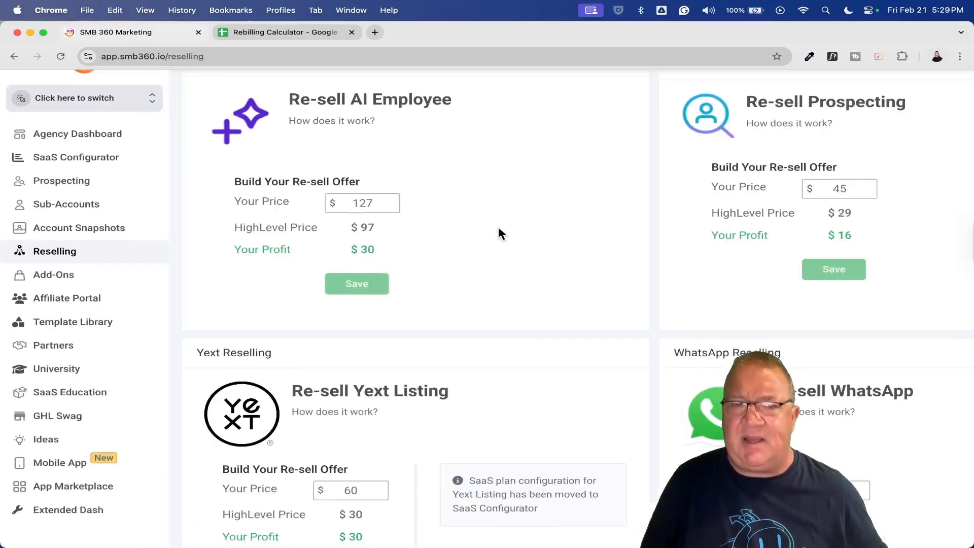
key(super+minus)
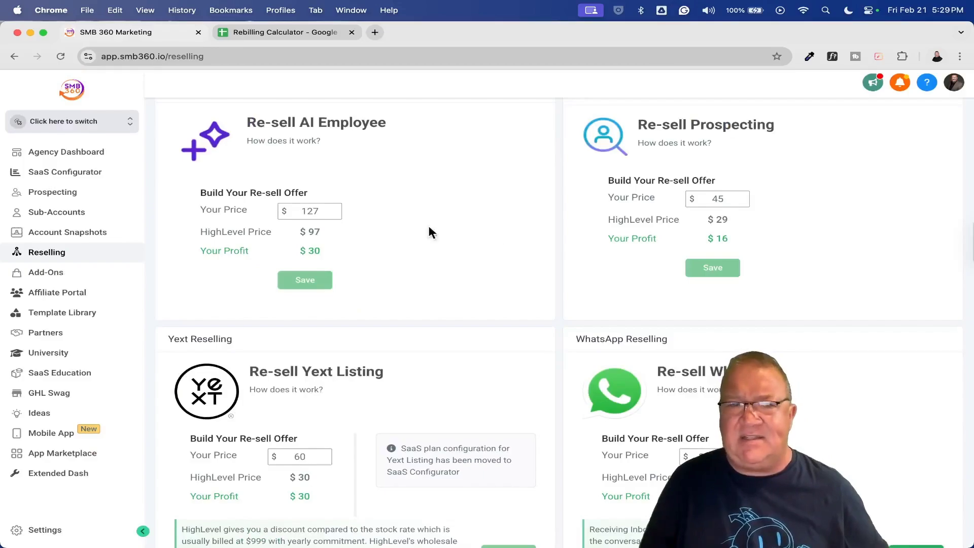
- Compare the AI Employee offer's selling price with its HighLevel price and the resulting profit
double_click(334, 213)
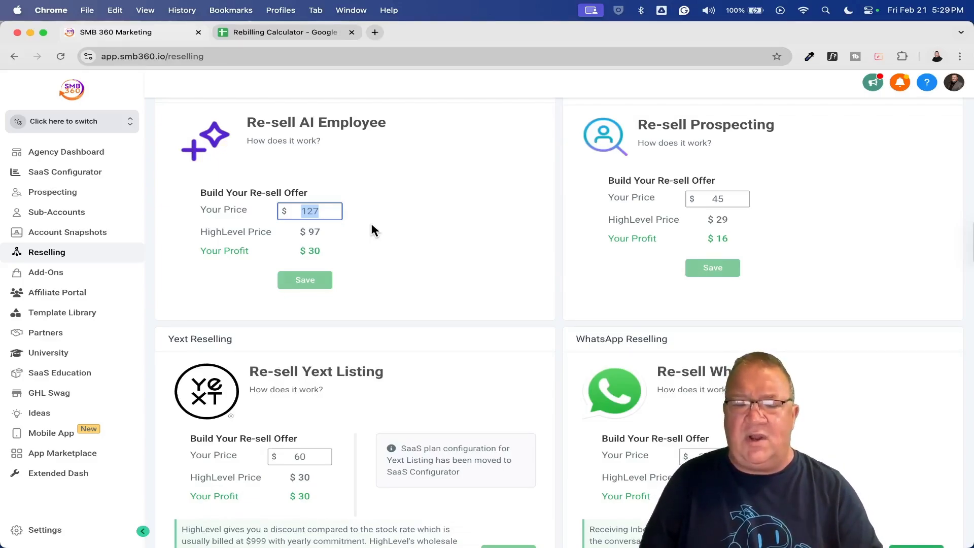
scroll(371, 225, up, 5)
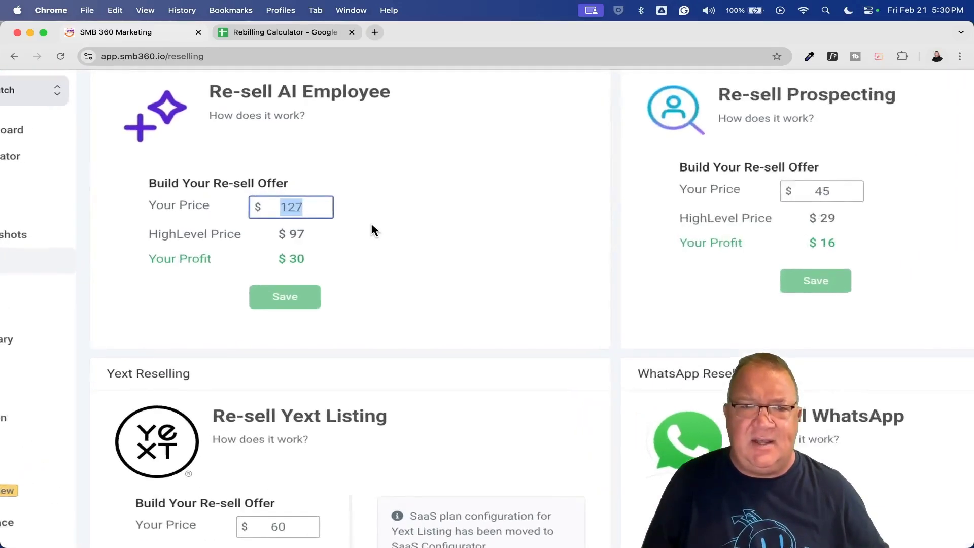
scroll(209, 215, left, 3)
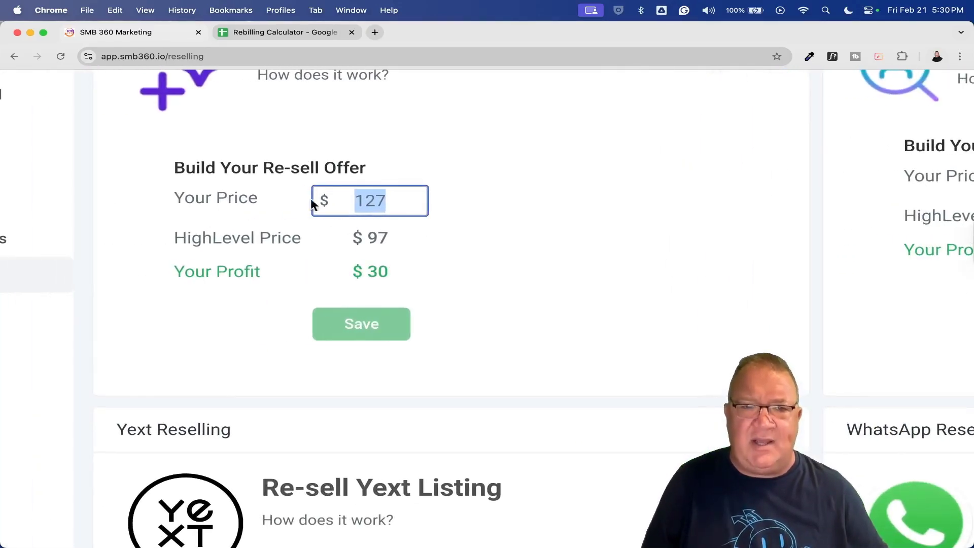
click(389, 198)
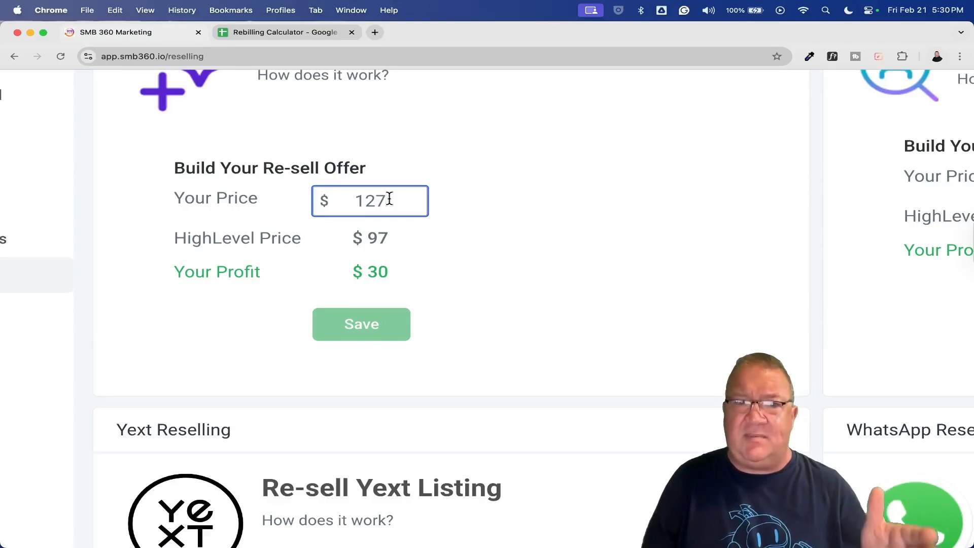
drag(389, 199, 322, 200)
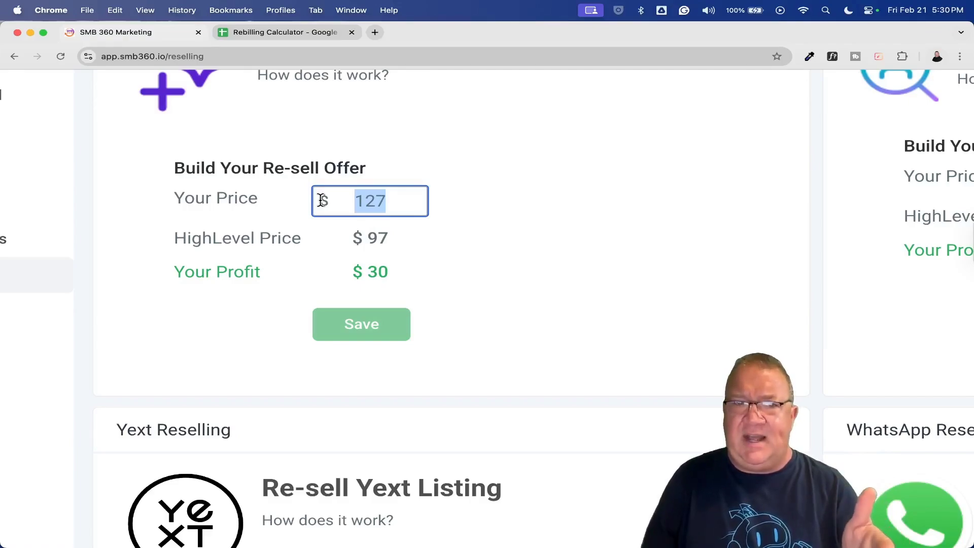
drag(394, 235, 347, 242)
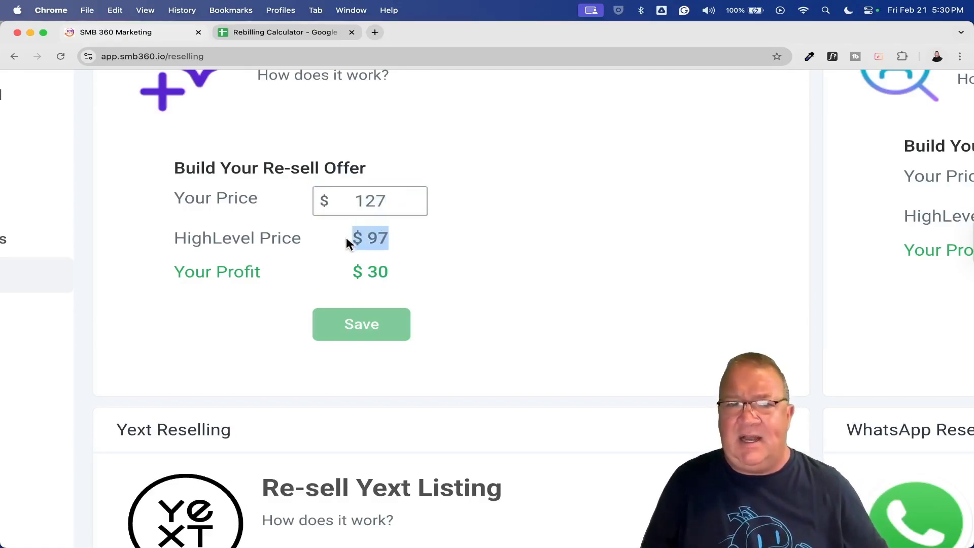
click(398, 269)
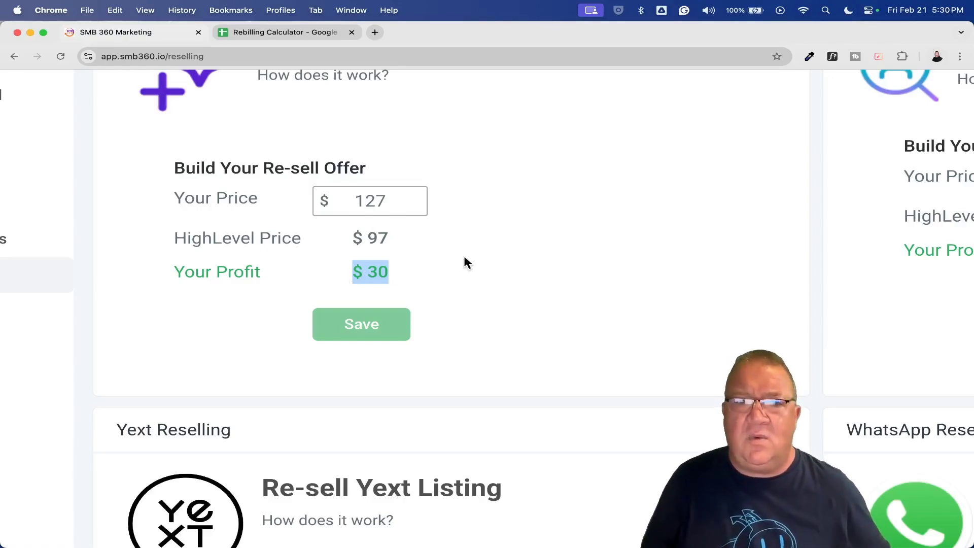
scroll(465, 257, down, 5)
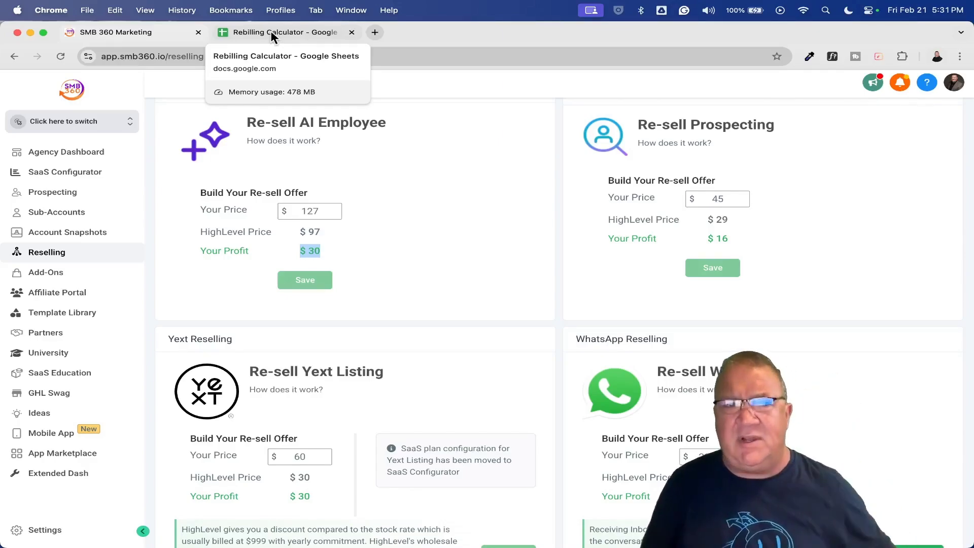
- Switch to the Rebilling Calculator spreadsheet and review the inbound phone call service and its HighLevel charge
click(270, 32)
click(358, 238)
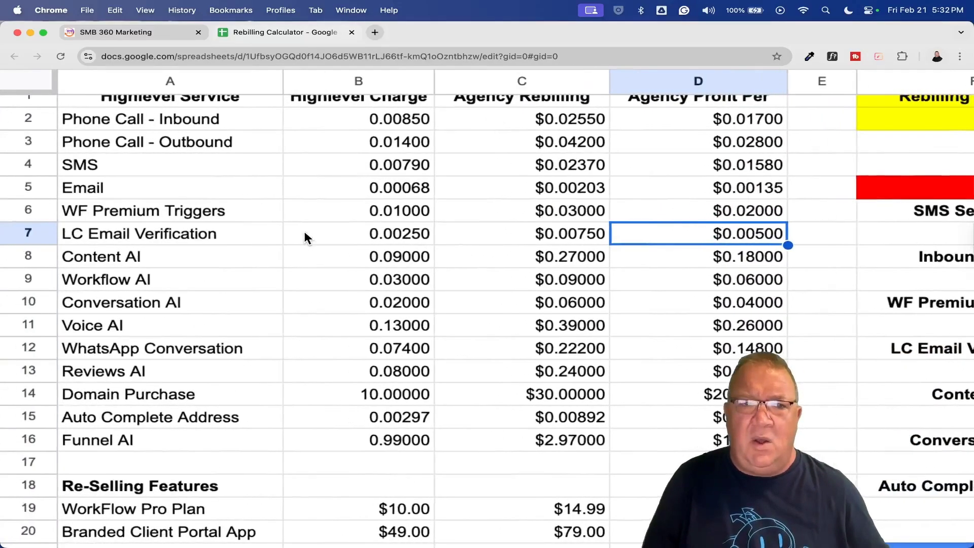
click(111, 144)
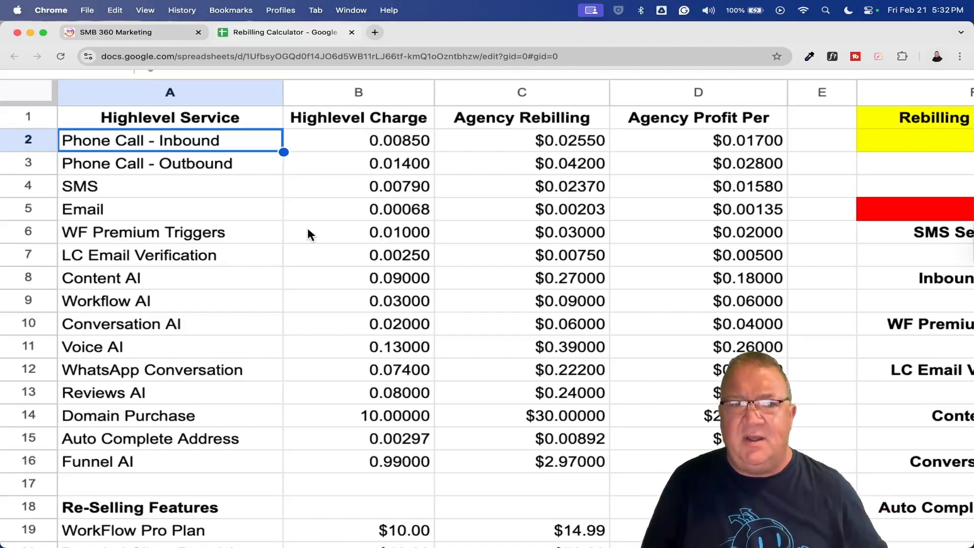
click(395, 149)
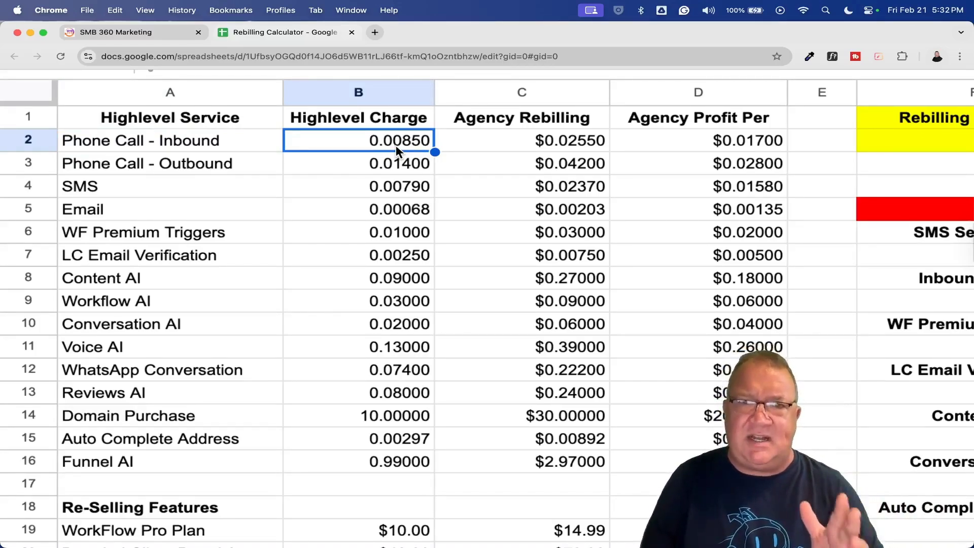
- Review the HighLevel charges for Conversation AI, SMS, Voice AI and inbound phone calls
click(175, 350)
click(169, 325)
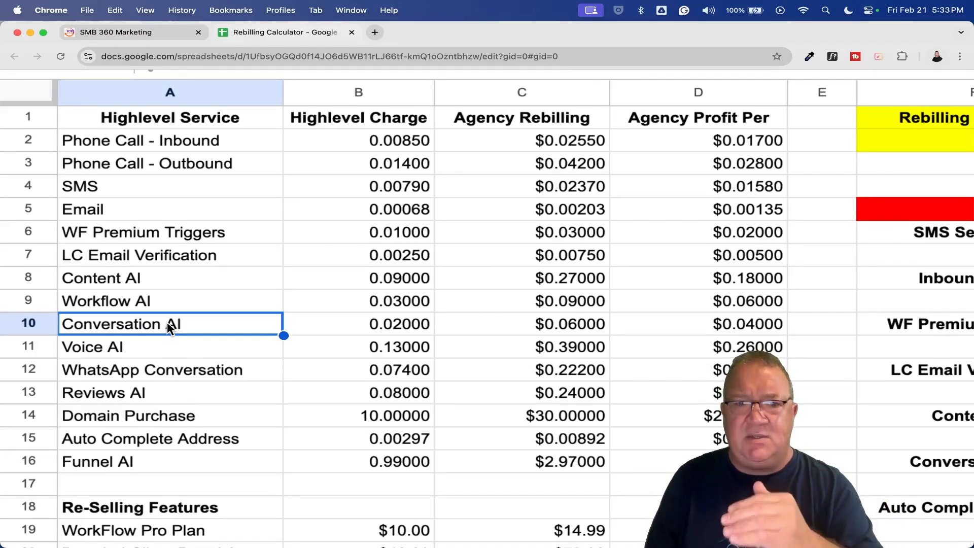
click(367, 325)
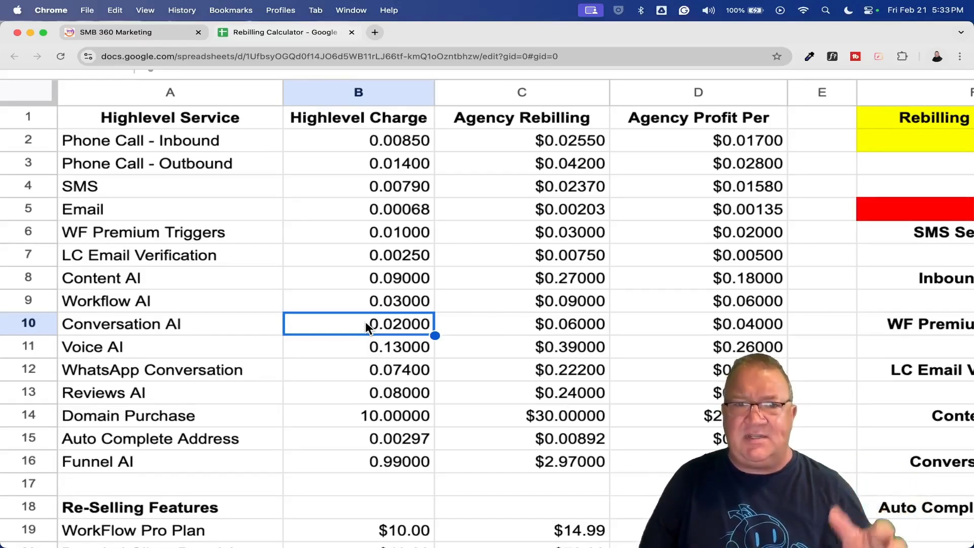
click(395, 190)
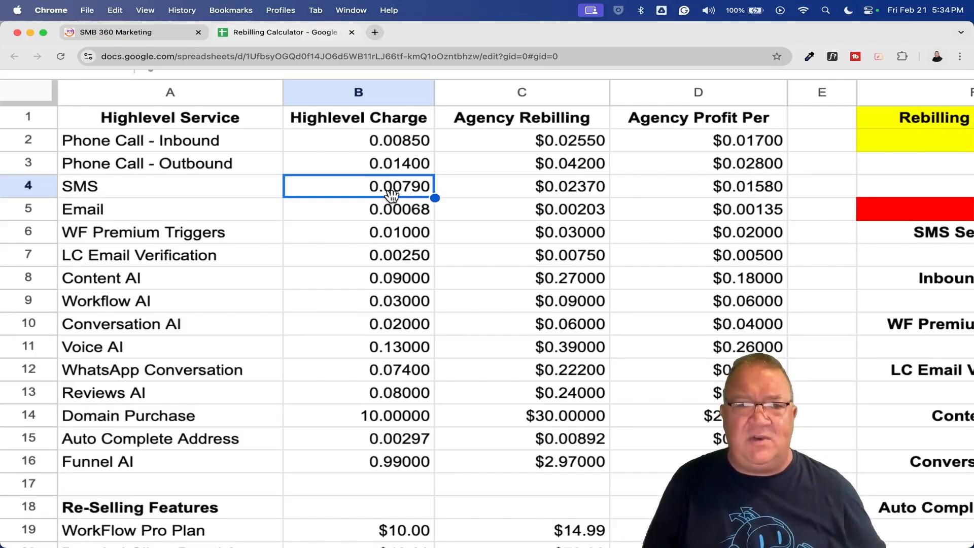
click(396, 352)
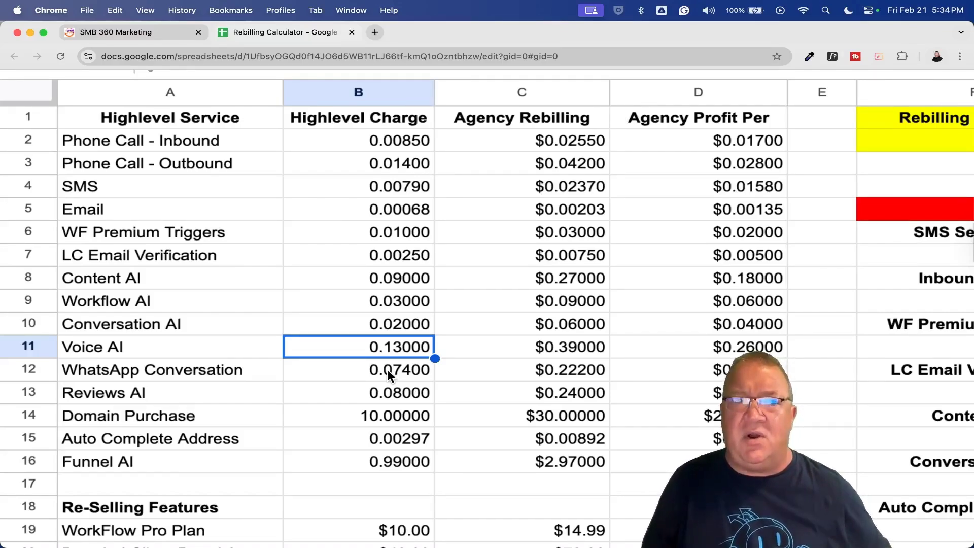
click(384, 141)
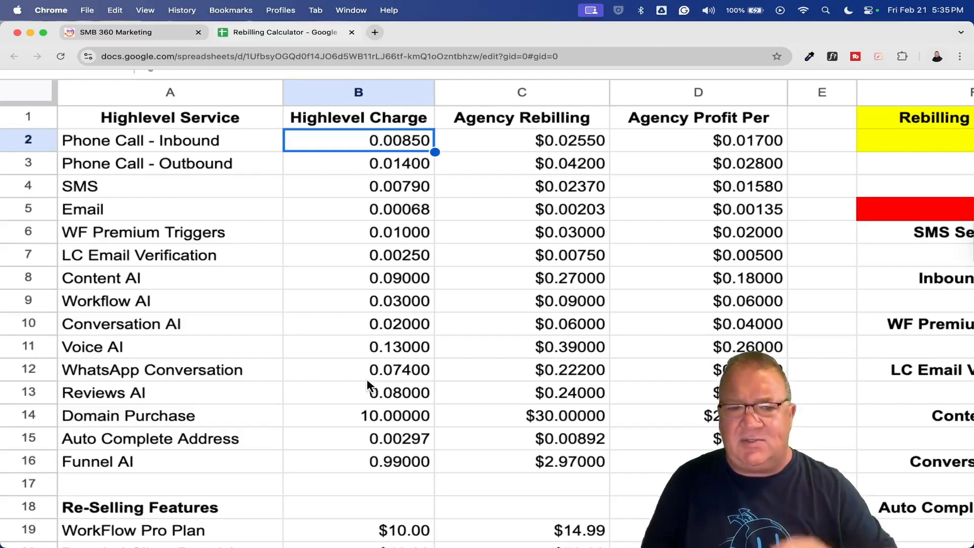
- Examine the Agency Rebilling column, the rebilling multiplier, and the inbound call formulas for rebilling price and agency profit
click(495, 124)
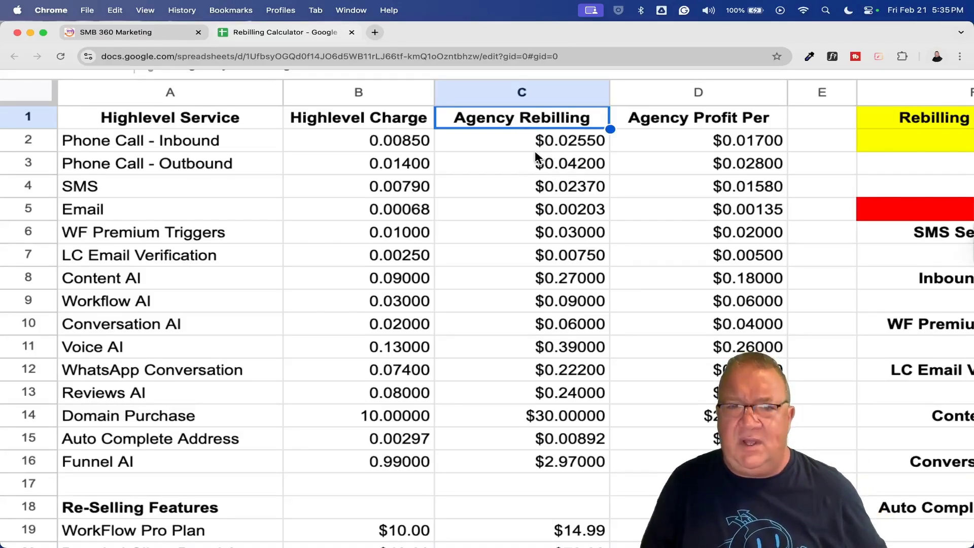
scroll(535, 151, right, 7)
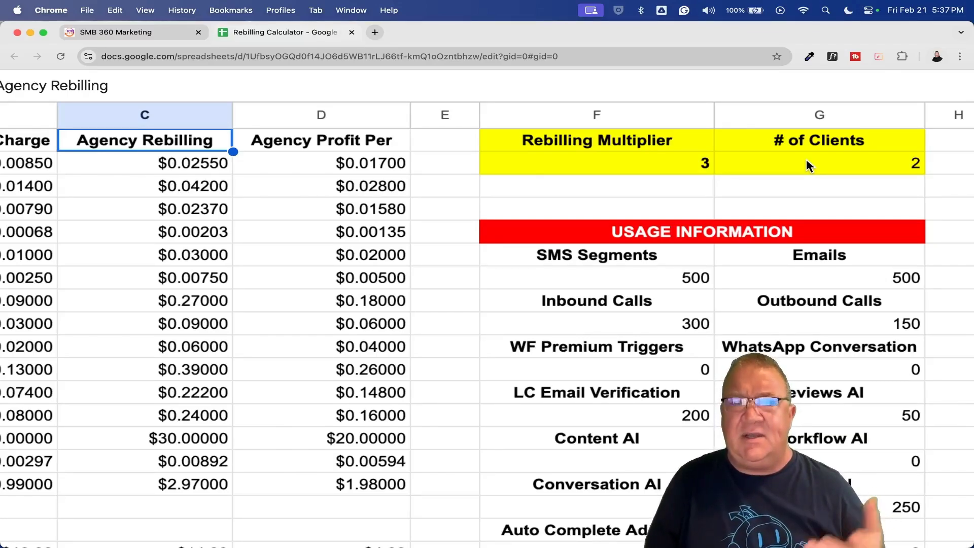
click(684, 164)
scroll(181, 193, left, 10)
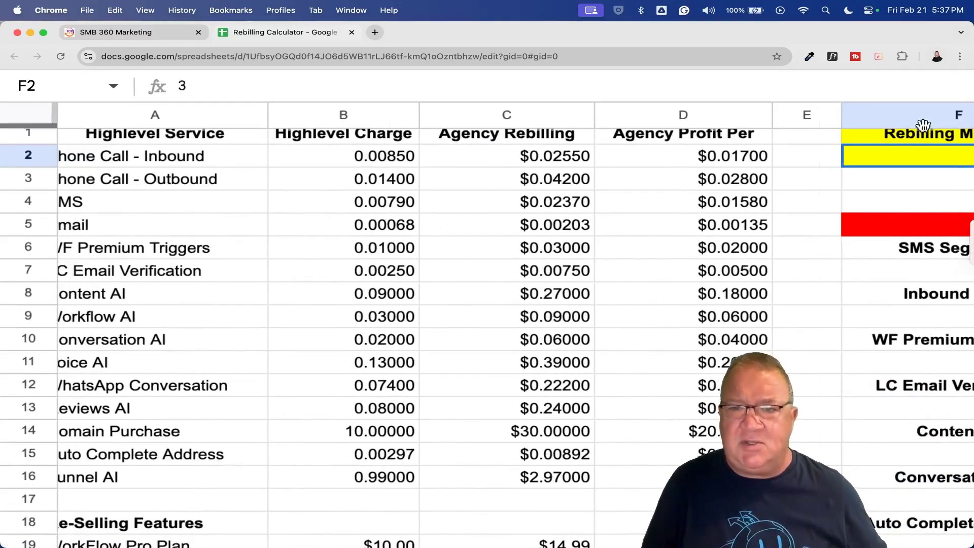
click(546, 157)
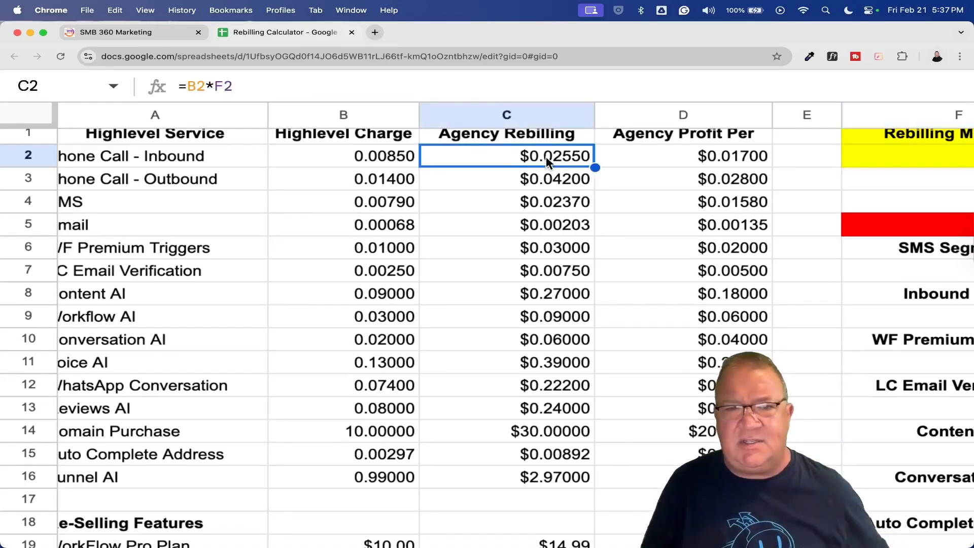
scroll(546, 157, right, 5)
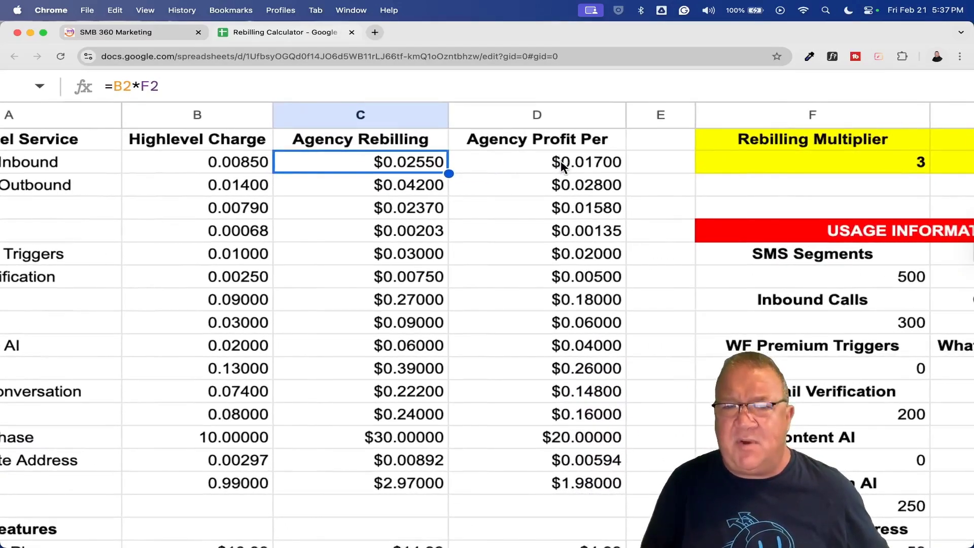
click(561, 163)
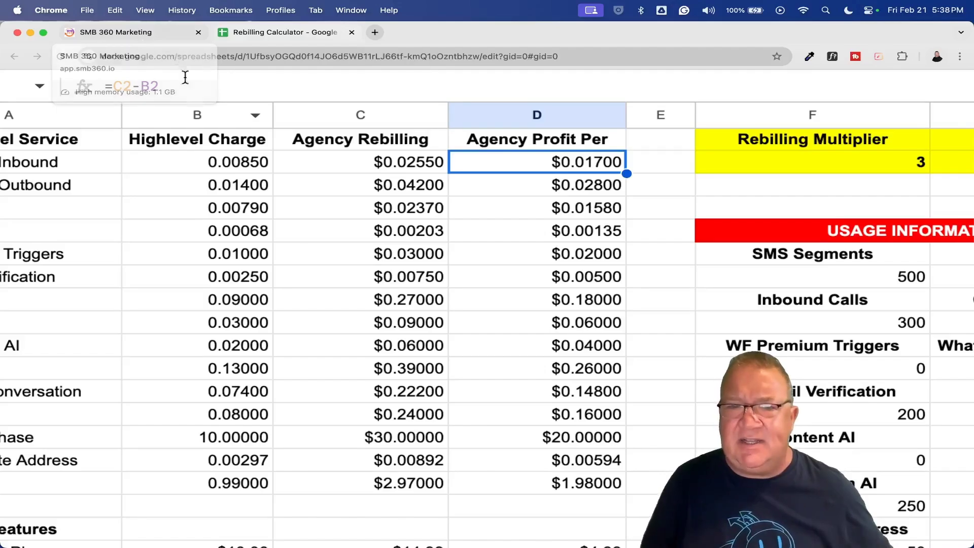
- Review the Re-Selling Features section, selecting the HighLevel charges and then the agency prices from WorkFlow Pro Plan to AD Manager
scroll(525, 255, down, 2)
scroll(525, 255, down, 4)
scroll(492, 255, left, 1)
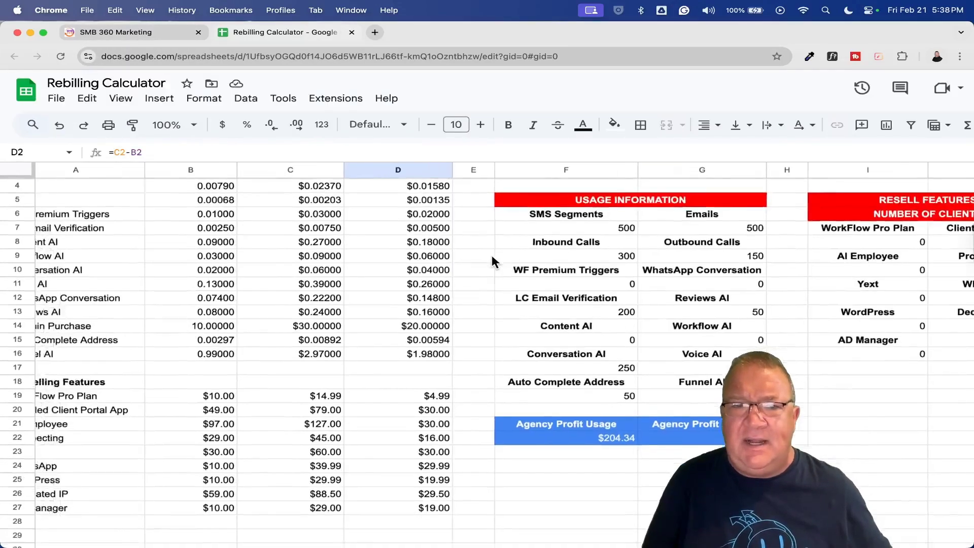
scroll(492, 255, down, 5)
scroll(292, 278, up, 1)
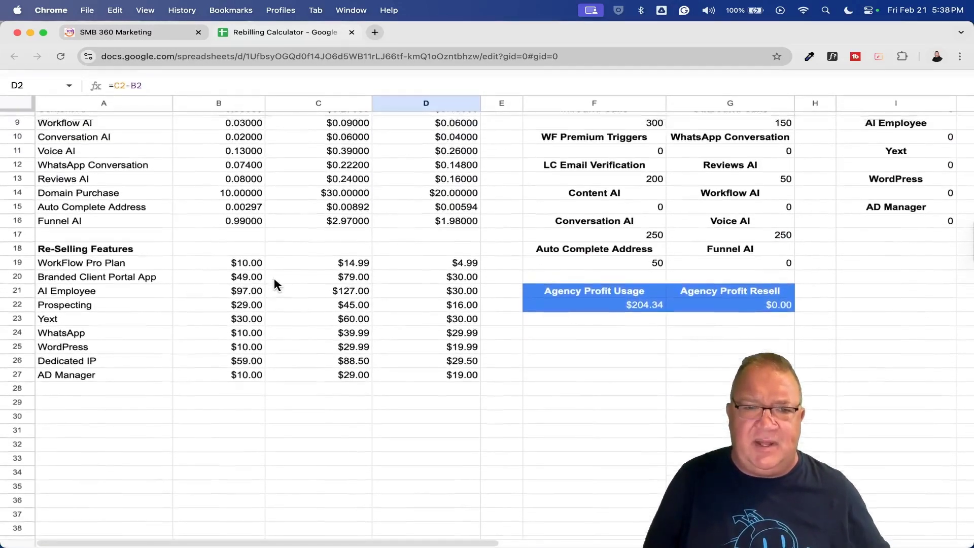
scroll(274, 278, up, 5)
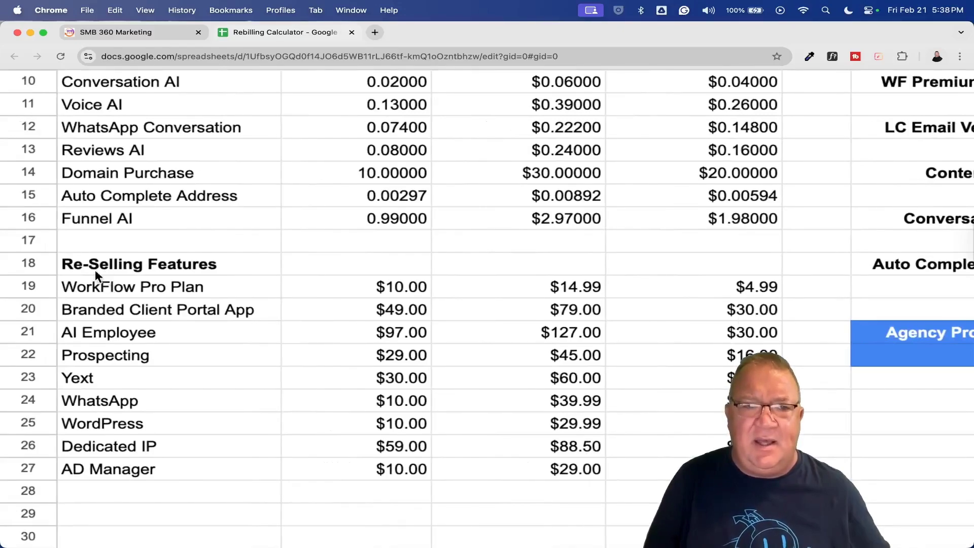
click(381, 291)
key(super+shift+Down)
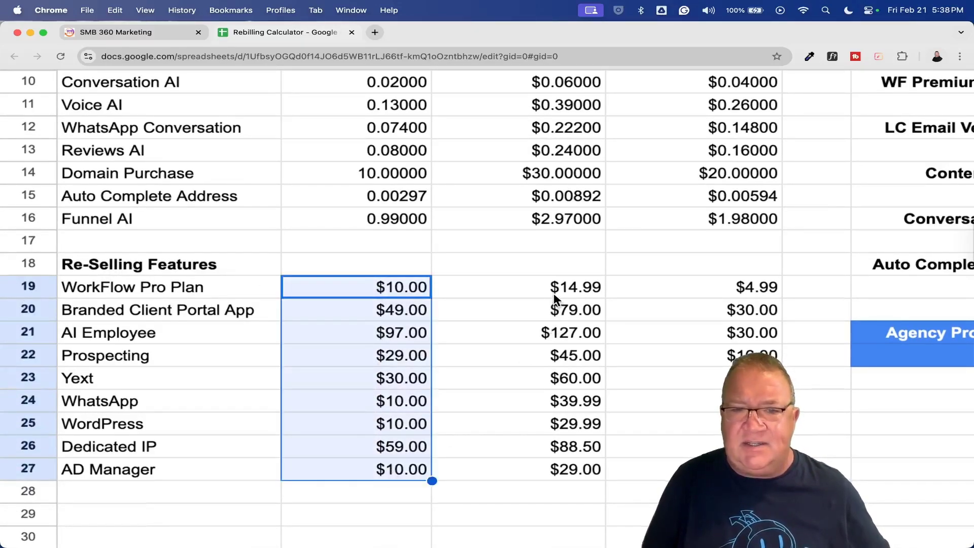
drag(554, 290, 573, 469)
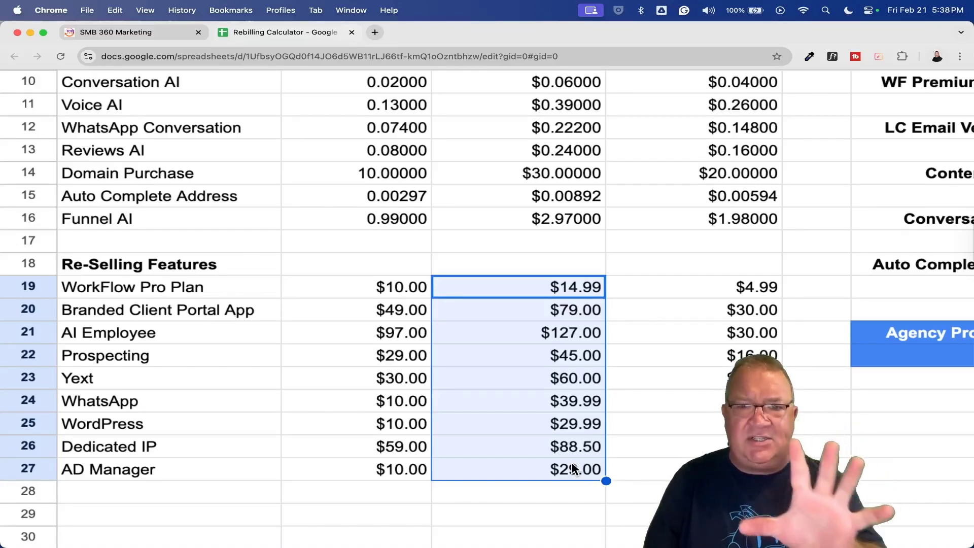
- Select the agency profit for the Re-Selling Features, and review the whole service price table from Highlevel Service to Funnel AI
drag(735, 290, 733, 470)
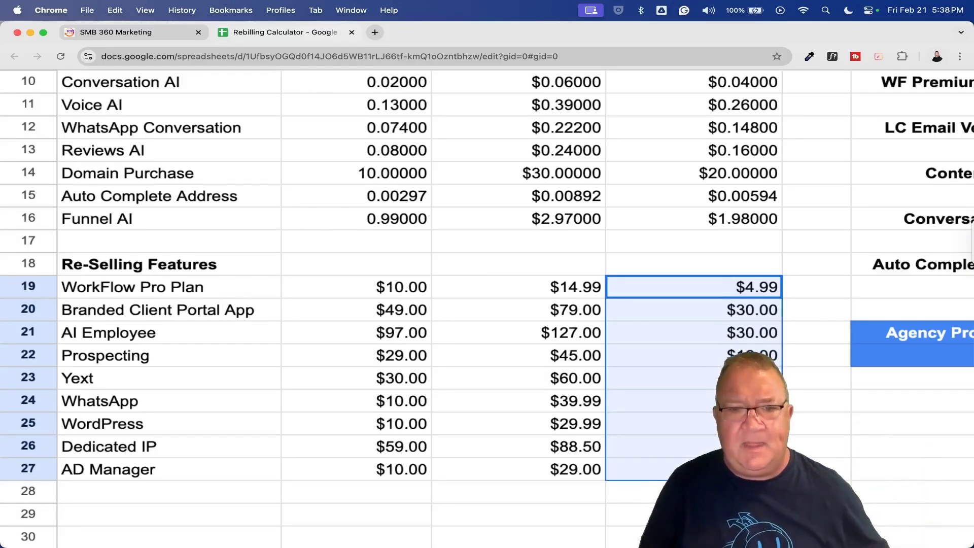
scroll(696, 271, right, 2)
scroll(696, 272, up, 1)
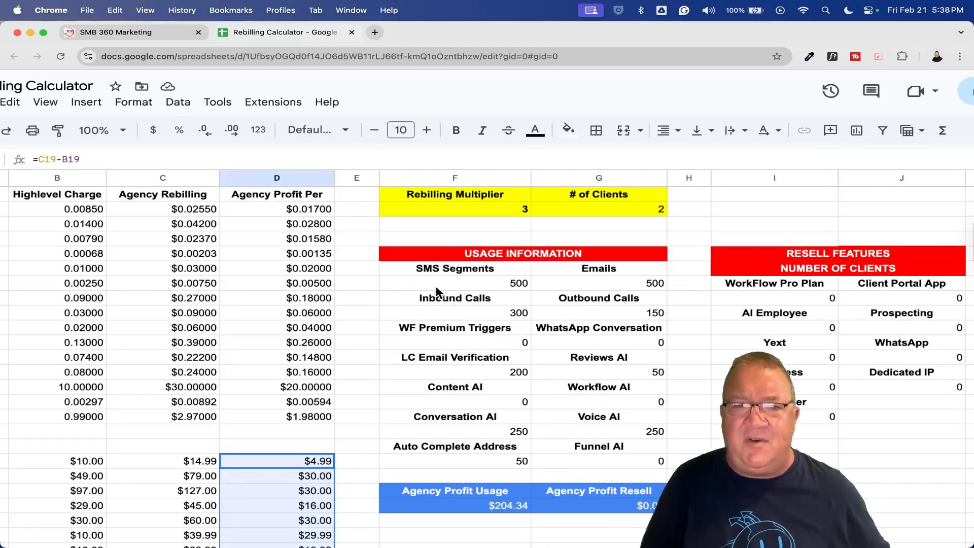
scroll(441, 291, left, 3)
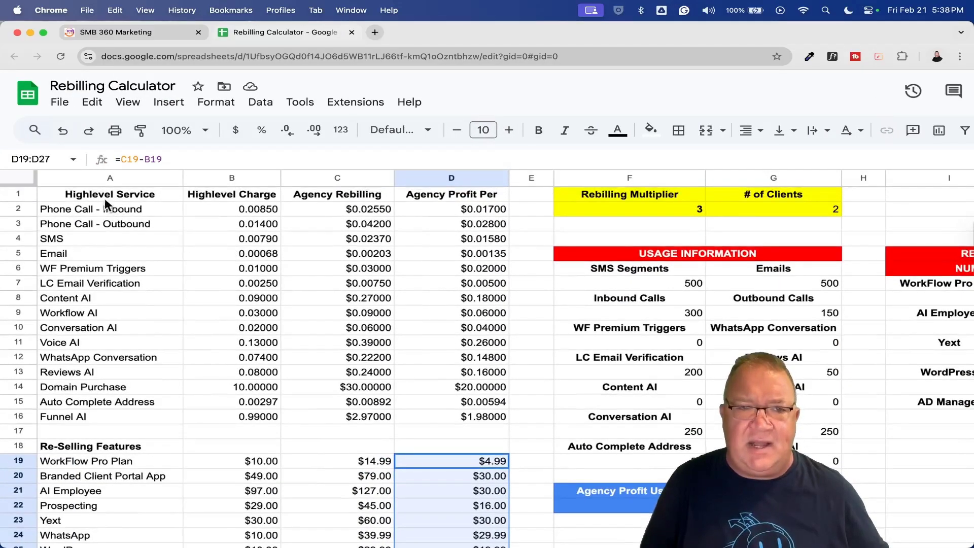
drag(117, 196, 477, 420)
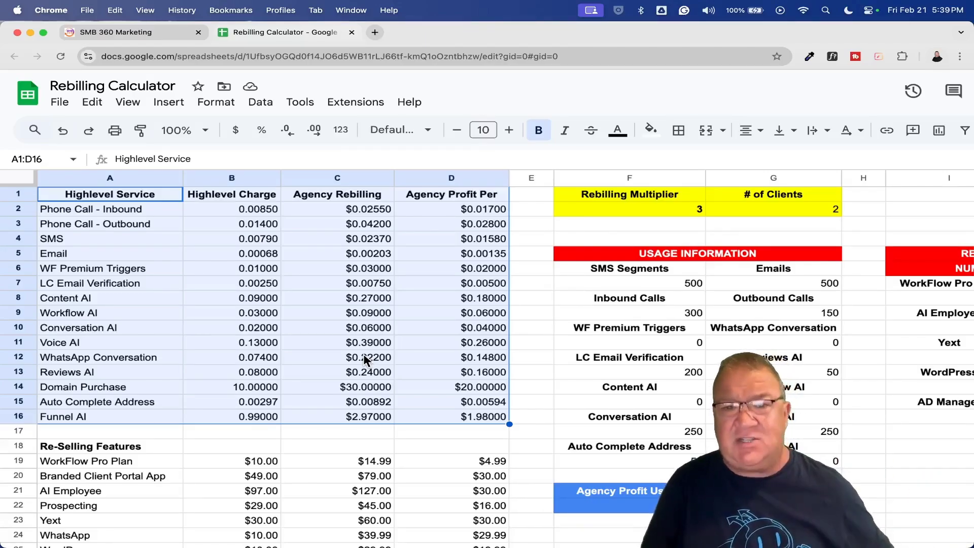
- Look over the Rebilling Multiplier, # of Clients, Usage Information and Resell Features input sections
scroll(616, 349, right, 5)
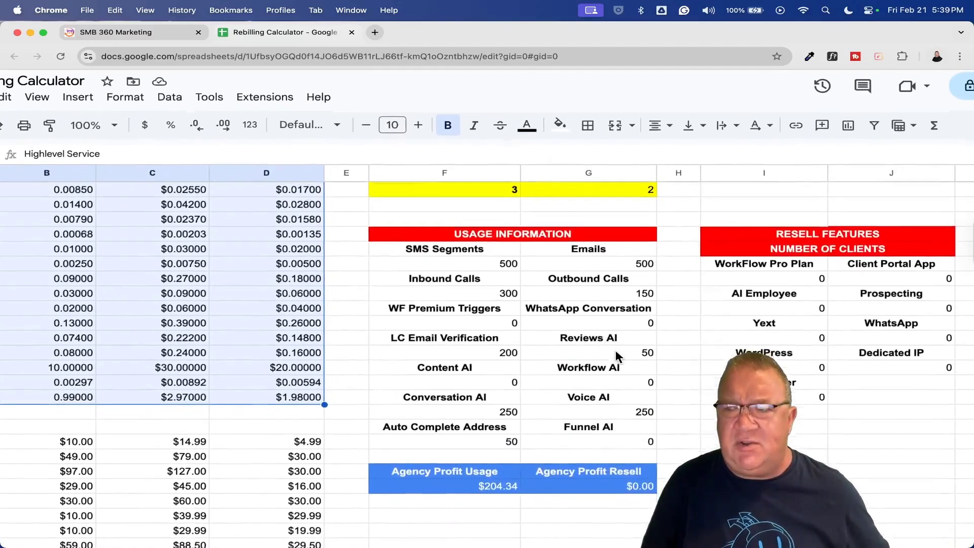
scroll(616, 349, right, 5)
scroll(609, 347, down, 2)
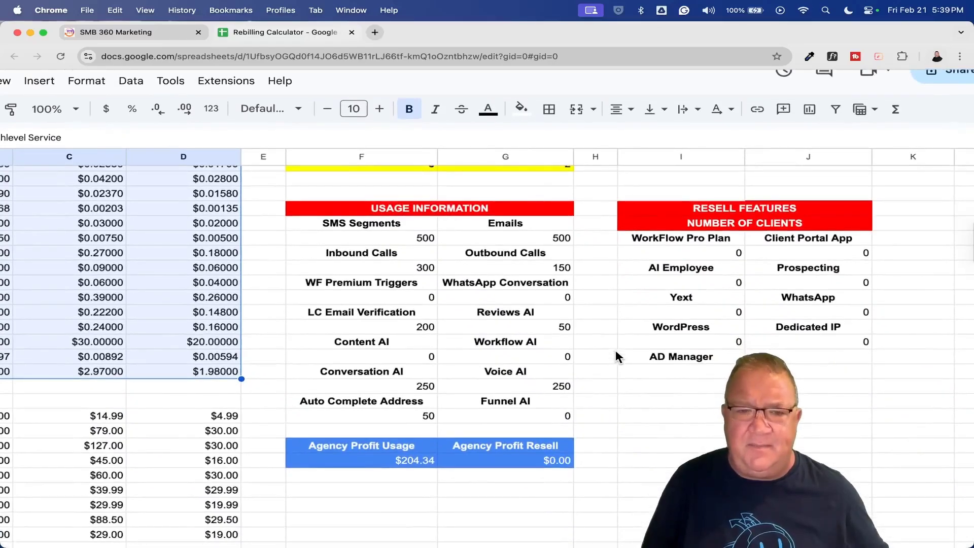
scroll(482, 287, up, 2)
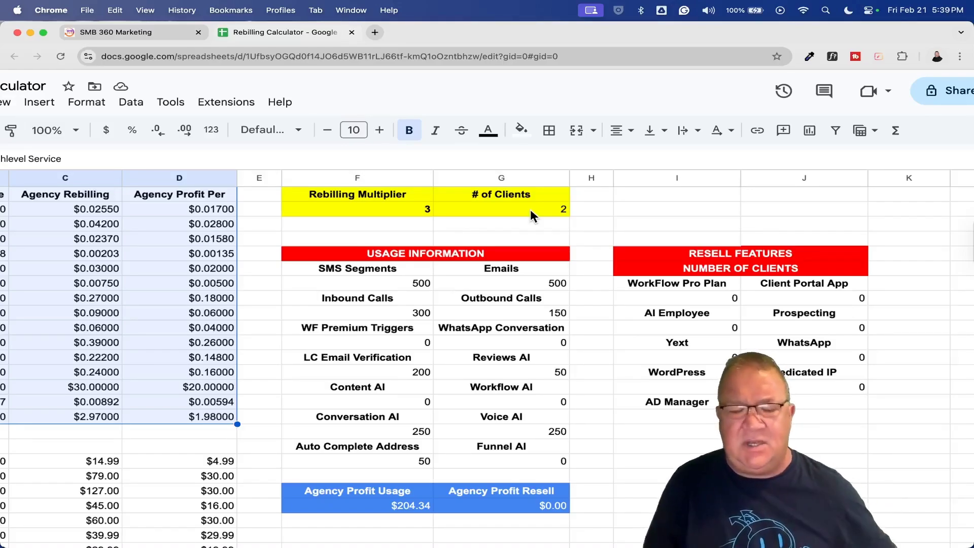
scroll(531, 209, down, 3)
scroll(530, 209, up, 3)
scroll(530, 209, down, 2)
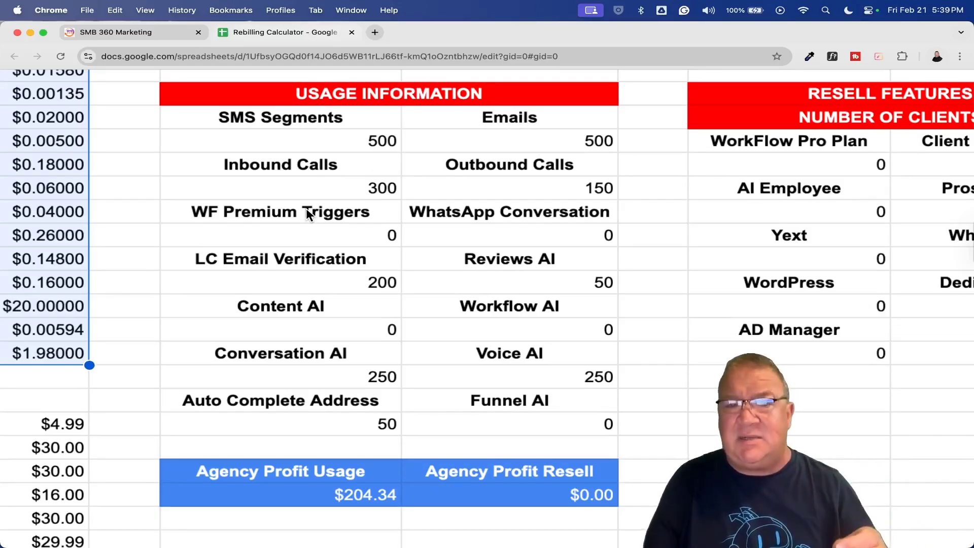
- Recheck the per-service HighLevel charges, agency rebilling prices and profits against the Usage Information section
scroll(114, 299, left, 15)
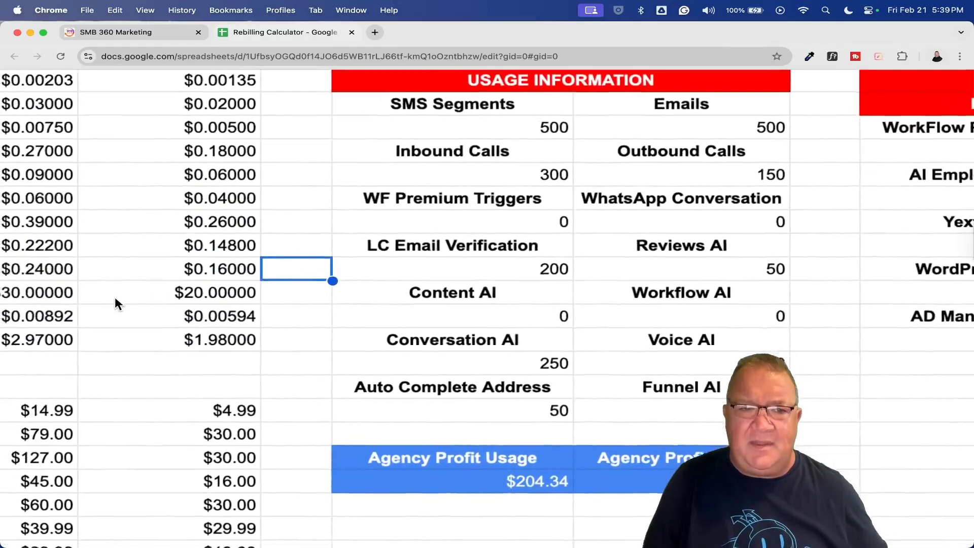
scroll(76, 298, left, 1)
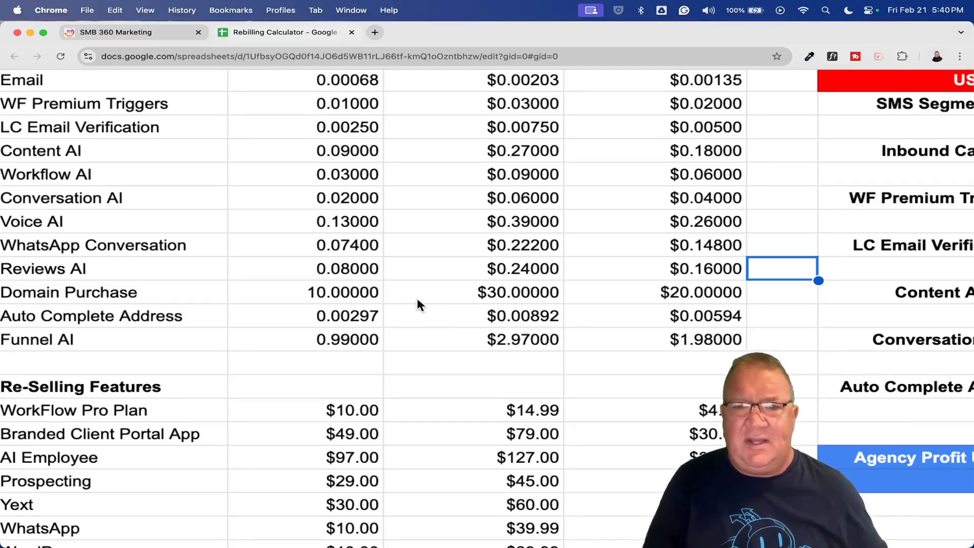
scroll(417, 300, right, 15)
scroll(418, 303, down, 1)
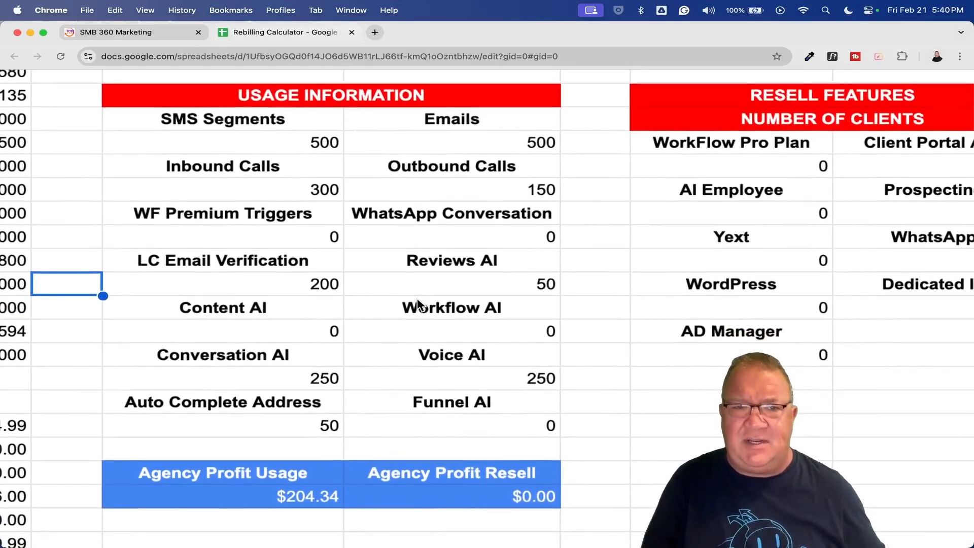
- Go through the usage amounts for SMS segments, emails, inbound and outbound calls, WF premium triggers and WhatsApp conversations
click(296, 148)
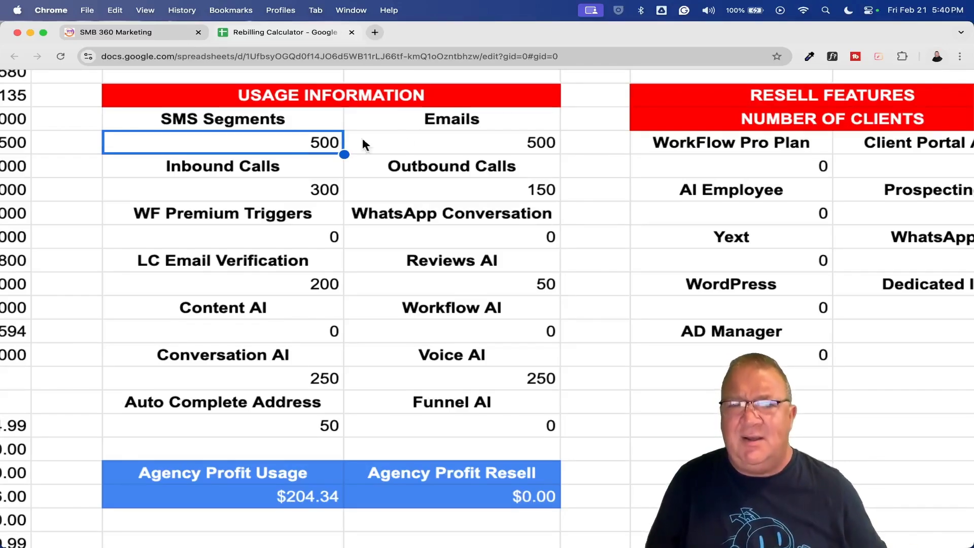
click(494, 146)
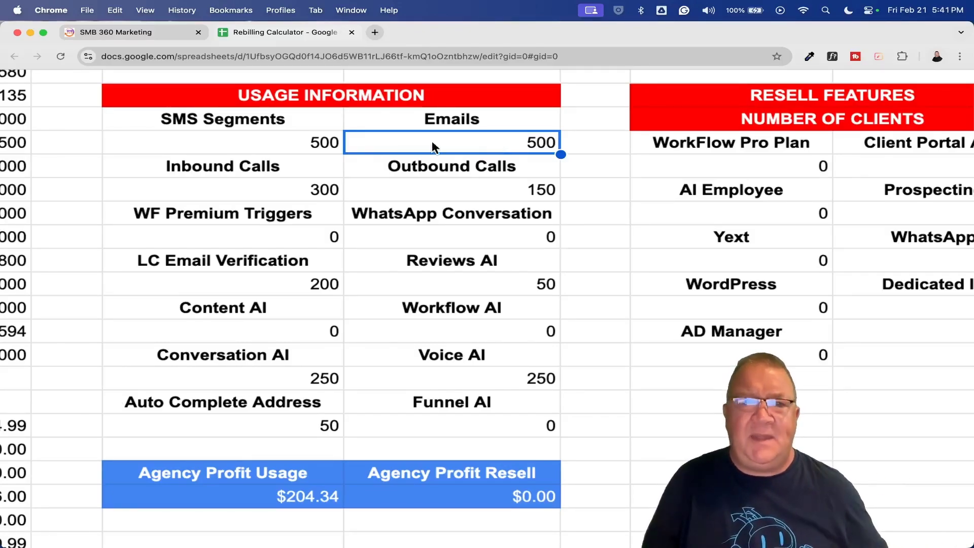
click(328, 191)
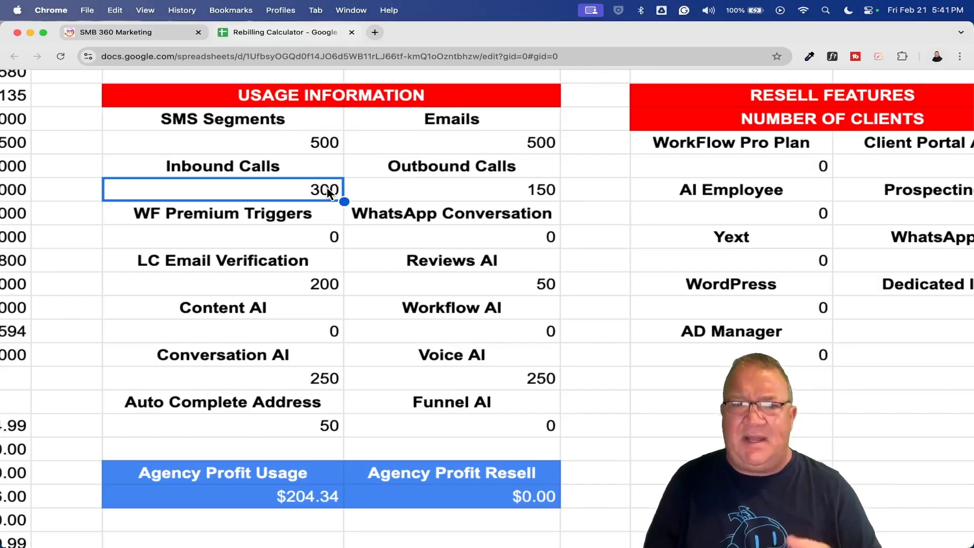
click(461, 196)
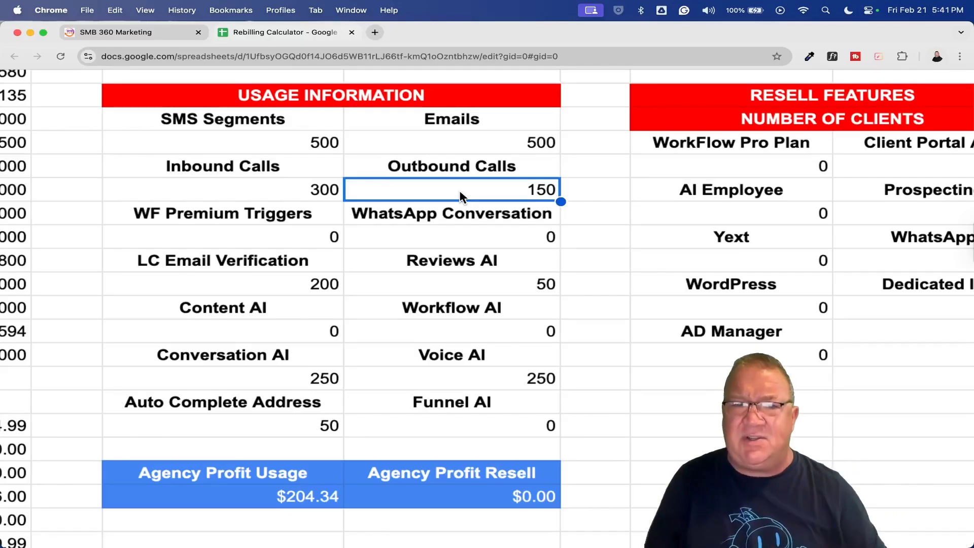
click(254, 236)
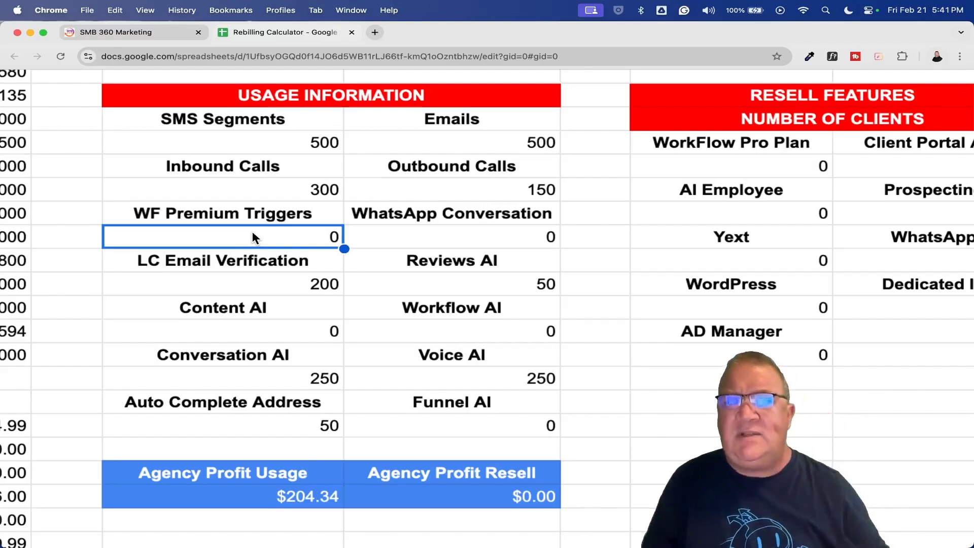
click(386, 234)
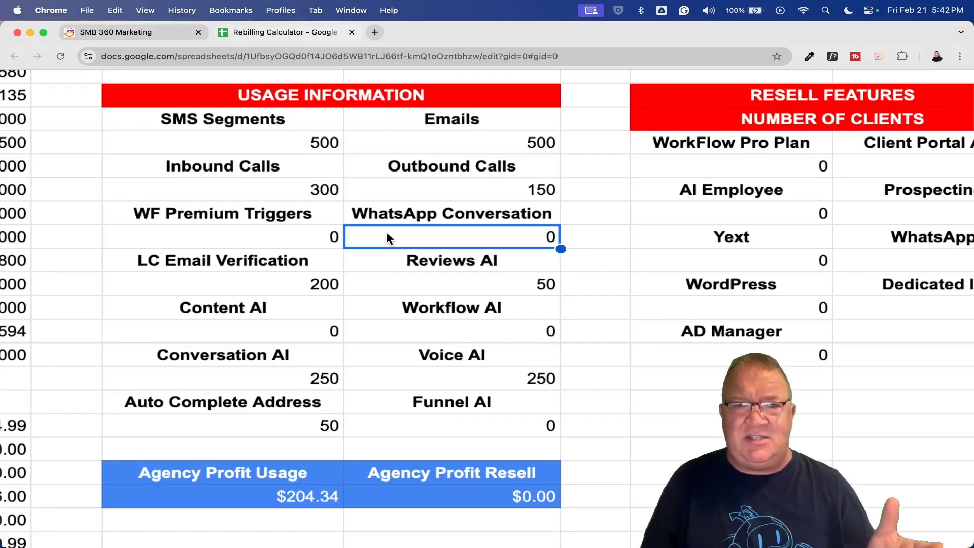
- Review the LC Email Verification usage amount and compare it with that service's charge in the price table
click(269, 285)
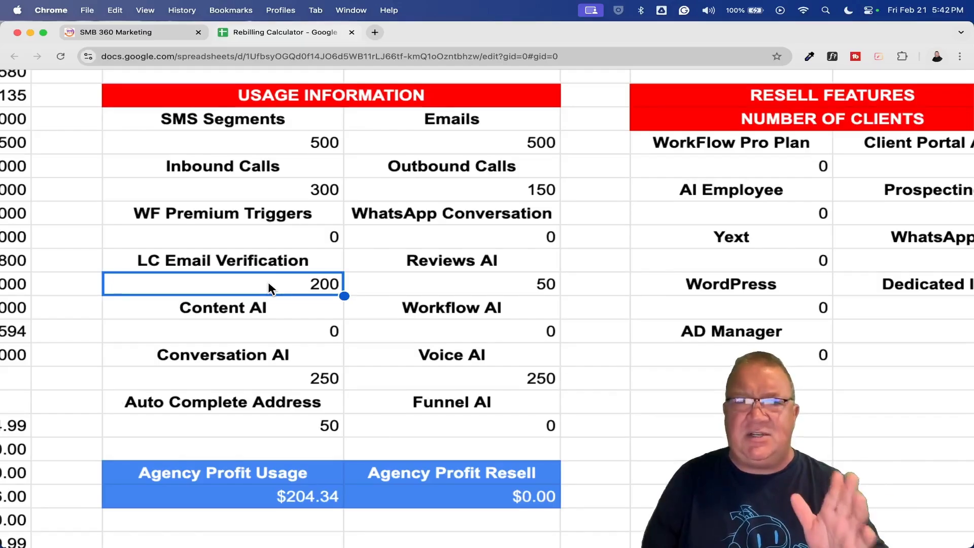
scroll(127, 284, left, 10)
scroll(127, 284, left, 3)
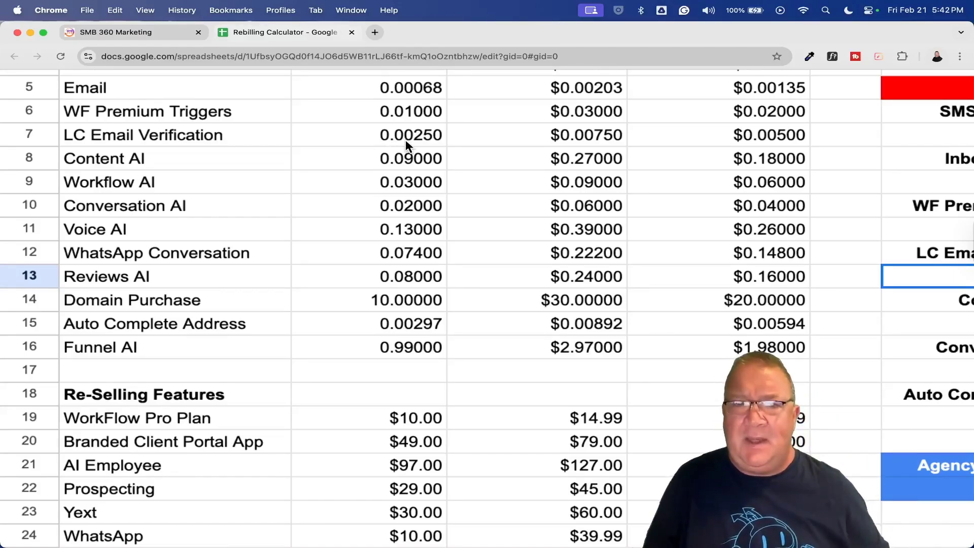
scroll(486, 226, right, 10)
scroll(486, 227, right, 3)
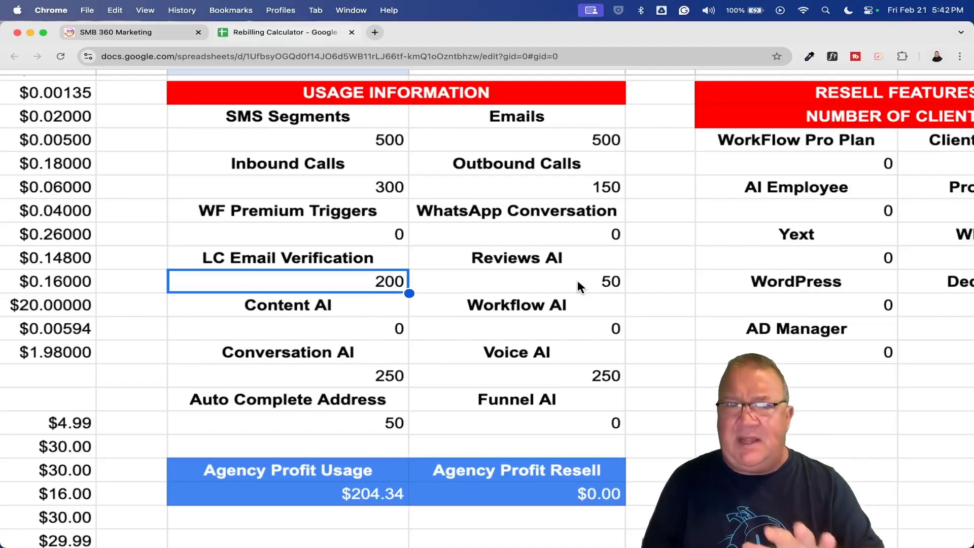
- Go through the usage amounts for Content AI, Workflow AI, Conversation AI, Auto Complete Address and Funnel AI
click(310, 331)
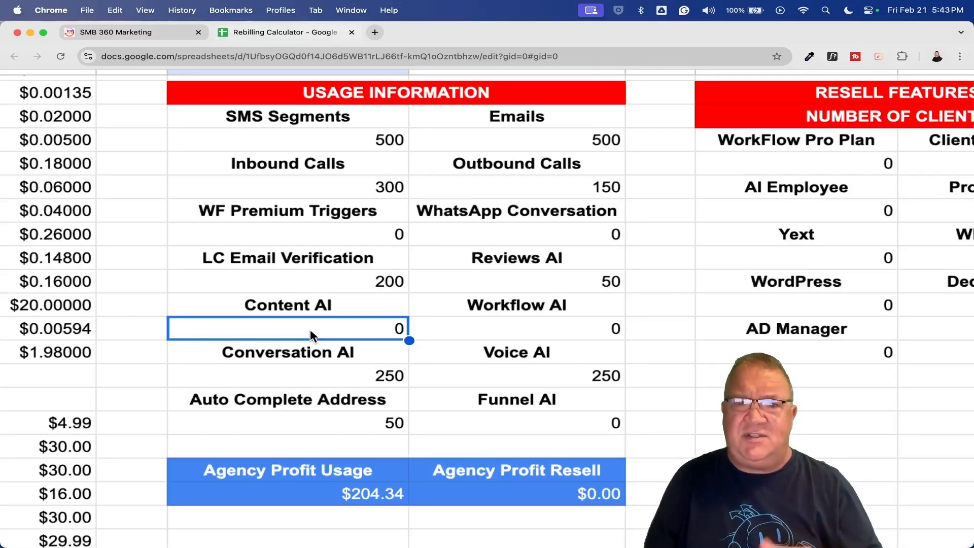
click(477, 329)
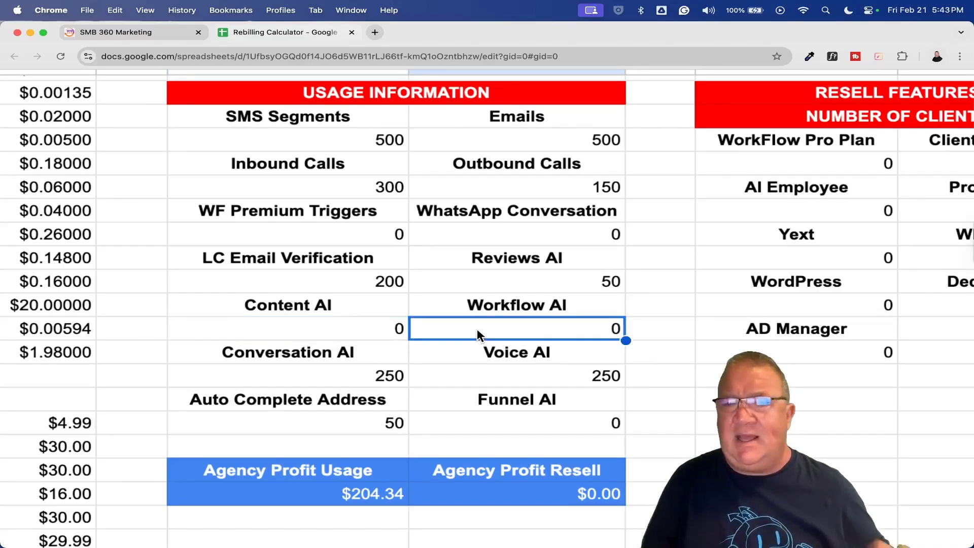
click(337, 378)
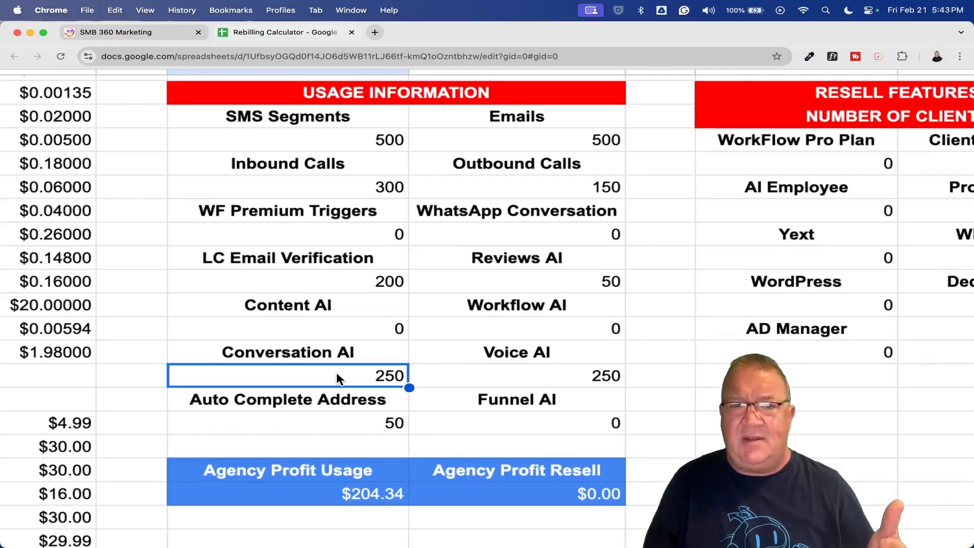
click(334, 426)
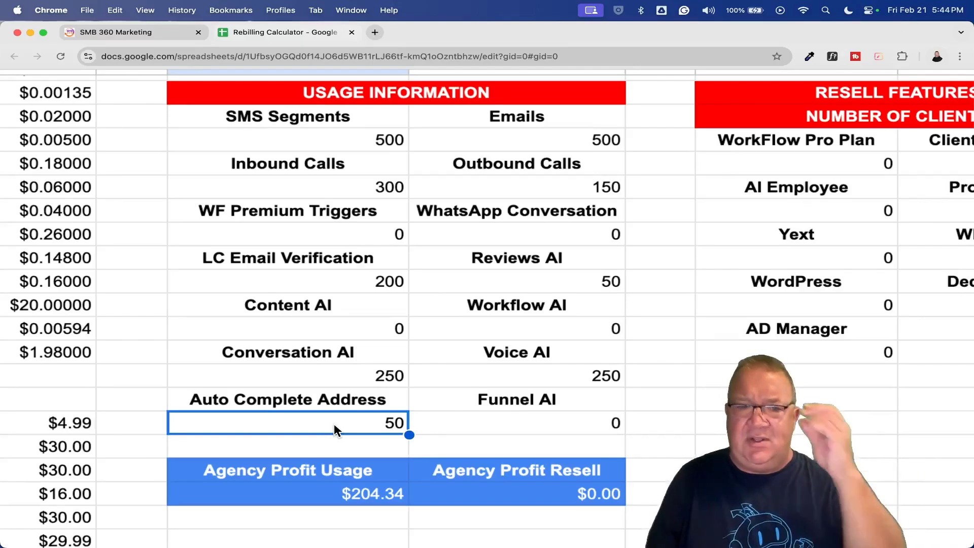
click(530, 417)
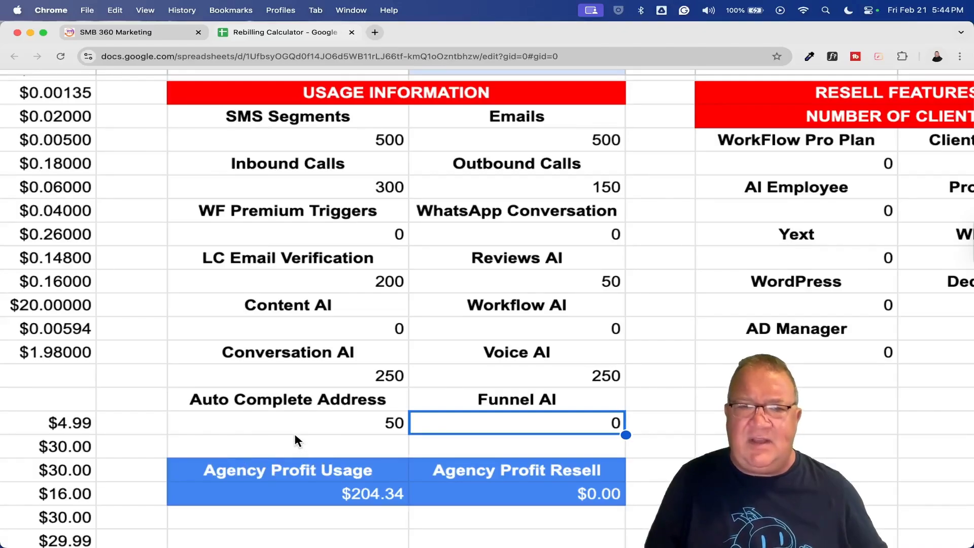
- Review the Rebilling Multiplier and # of Clients values, and inspect the Agency Profit Usage result
scroll(394, 334, up, 10)
scroll(394, 333, left, 2)
click(381, 276)
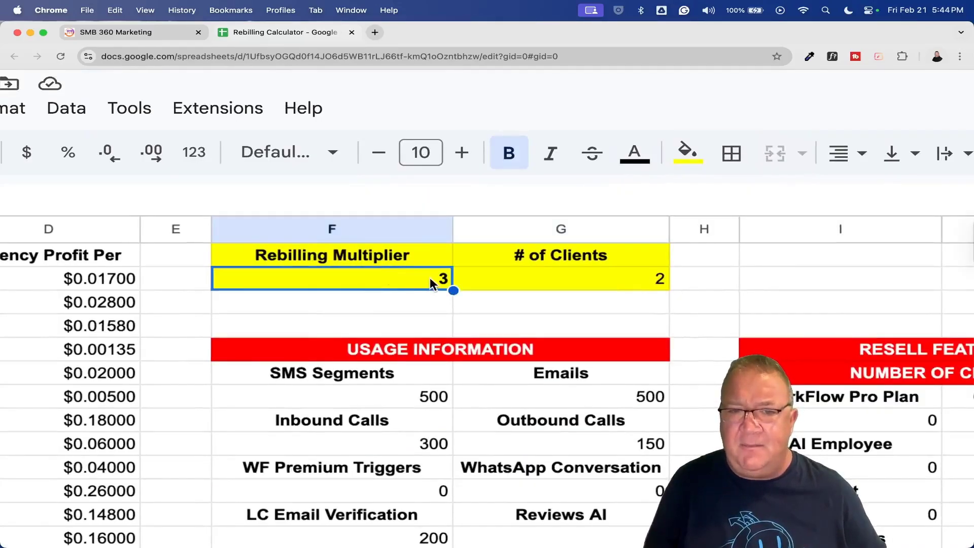
click(588, 278)
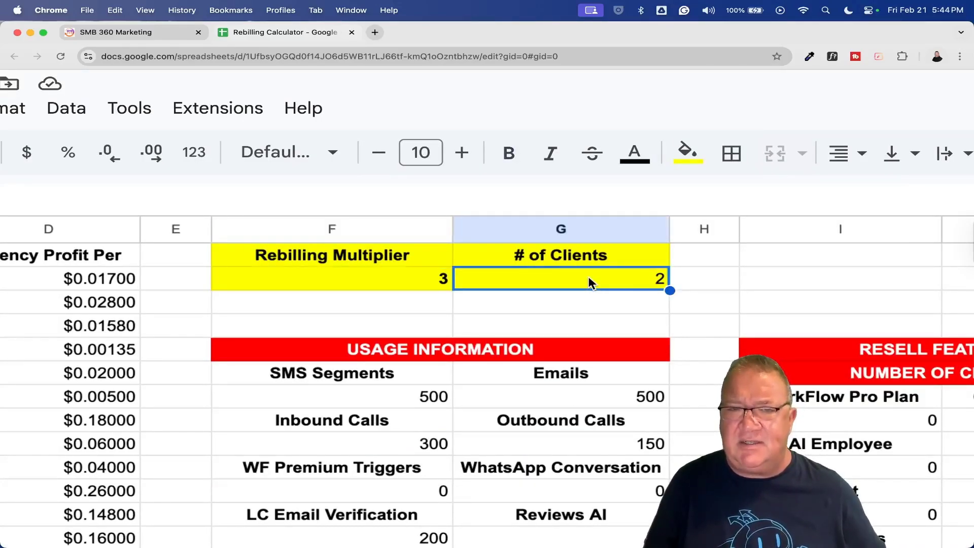
scroll(587, 274, down, 5)
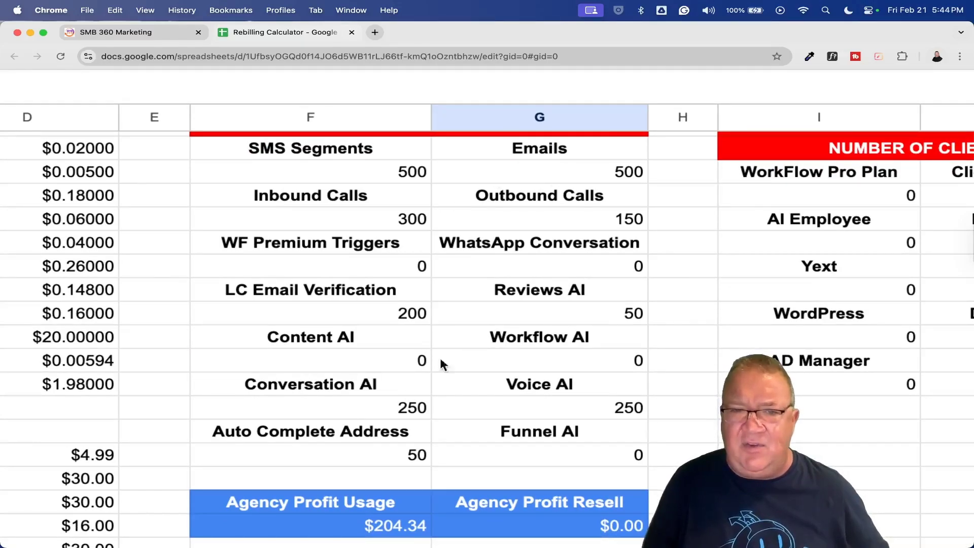
scroll(326, 513, down, 4)
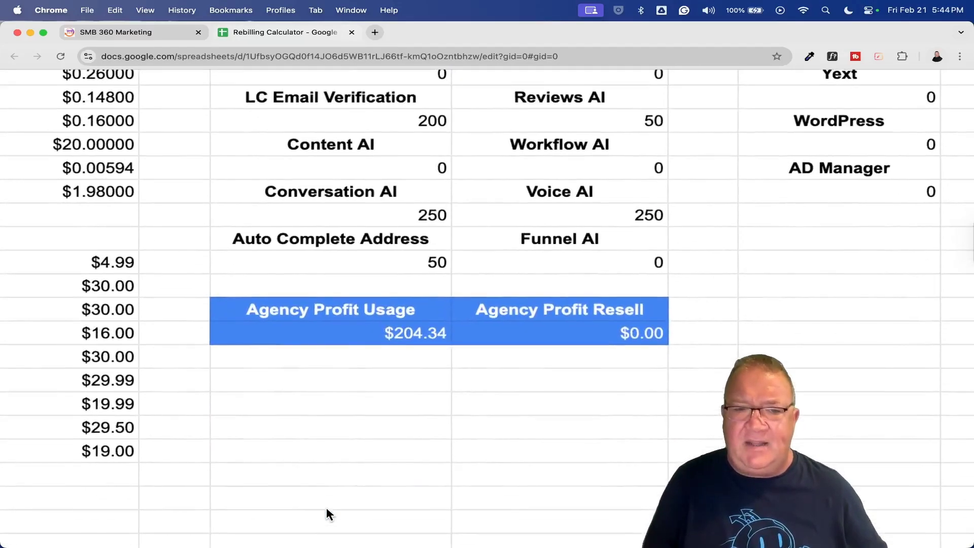
click(411, 339)
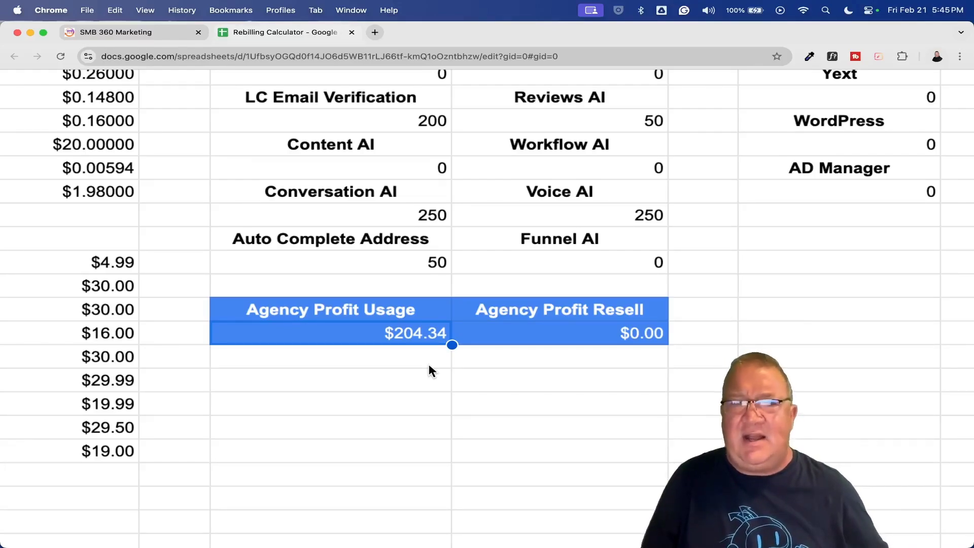
- Set the # of Clients to 100 and check the recalculated Agency Profit Usage
scroll(429, 364, down, 1)
scroll(429, 364, up, 5)
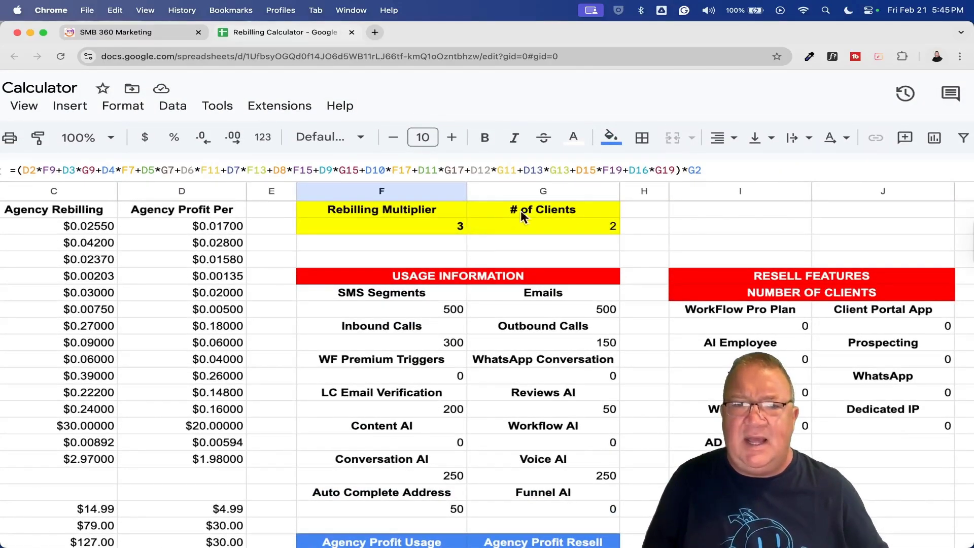
click(554, 228)
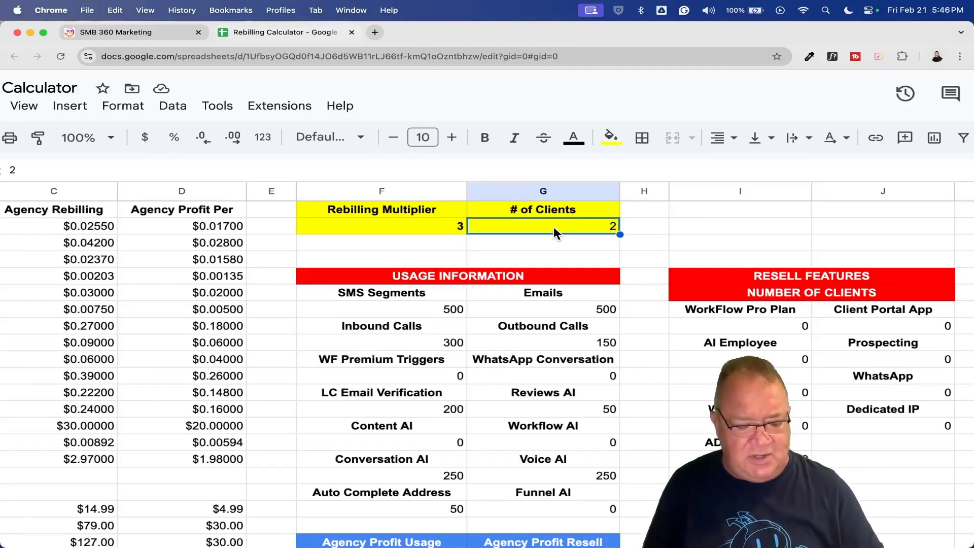
text(100)
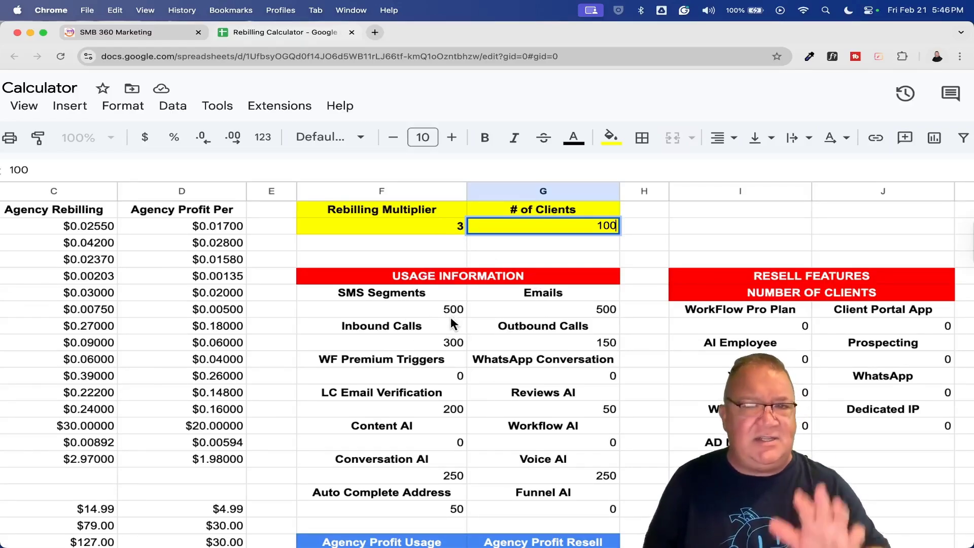
click(419, 247)
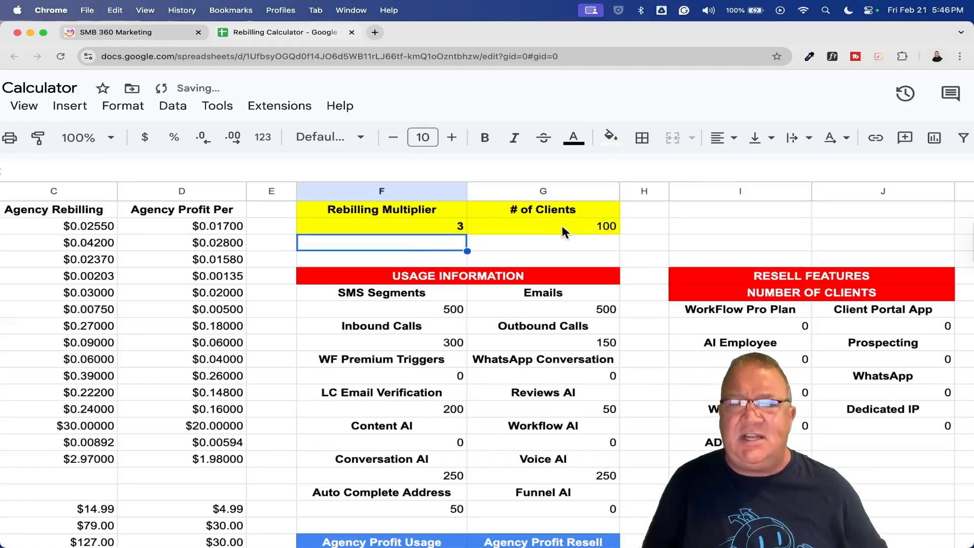
scroll(382, 311, down, 6)
scroll(424, 278, up, 5)
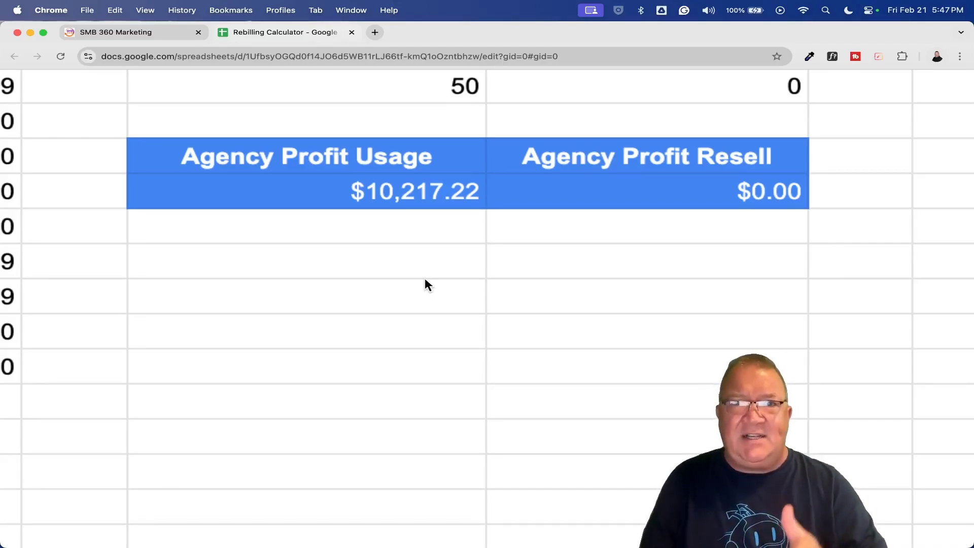
- Inspect the Agency Profit Usage result and its formula, and return to the Rebilling Multiplier and # of Clients inputs
click(381, 201)
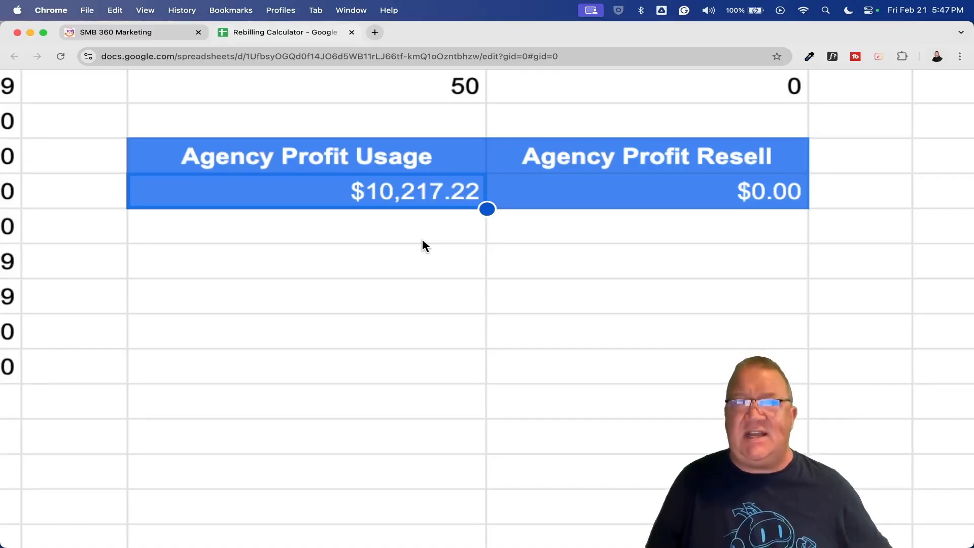
scroll(422, 239, down, 5)
scroll(422, 239, up, 6)
scroll(422, 238, up, 2)
scroll(422, 238, left, 1)
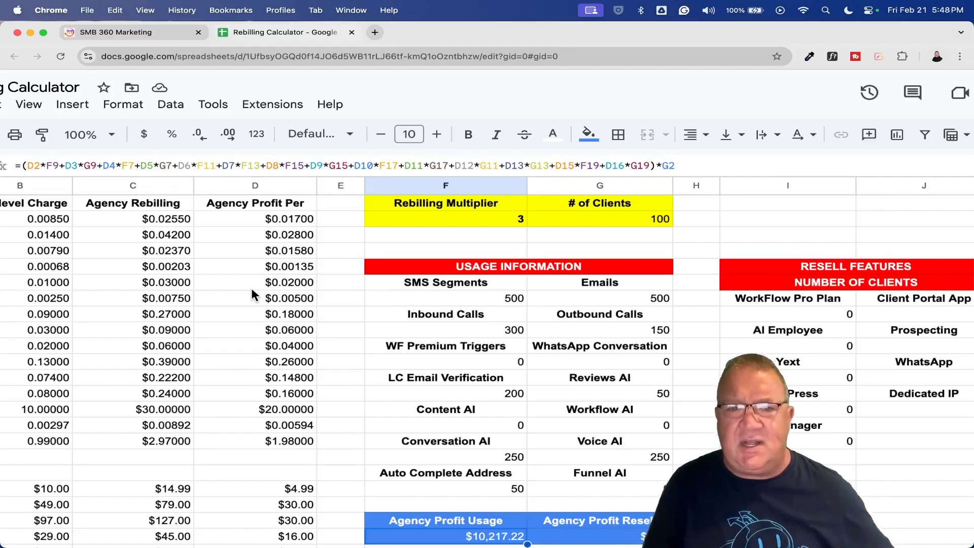
- Set the # of Clients to 50 and the Rebilling Multiplier to 5
click(575, 219)
text(50)
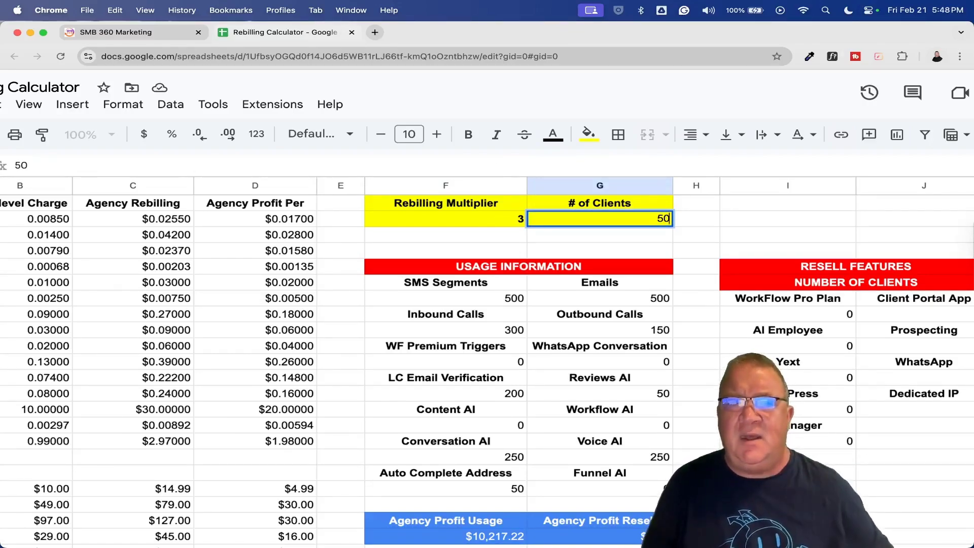
click(500, 218)
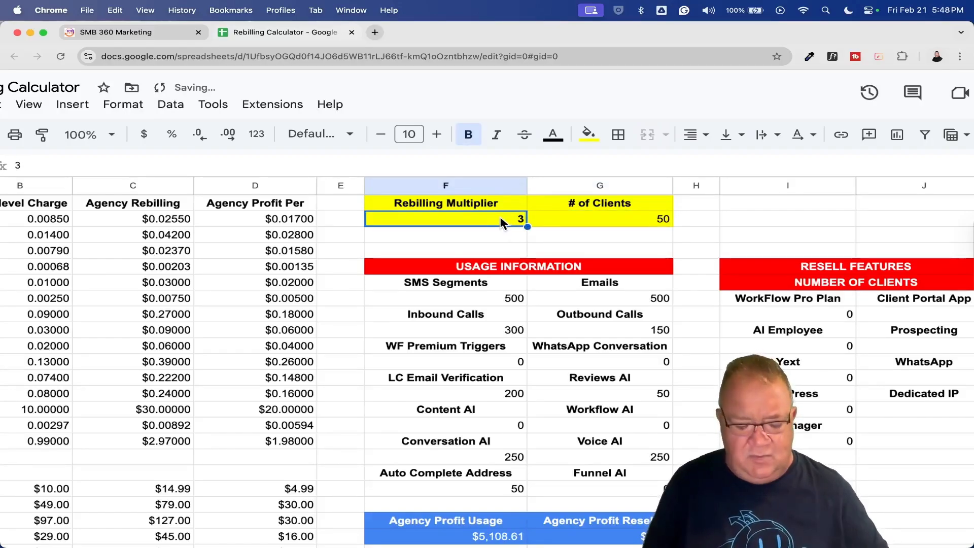
text(5)
key(Return)
- Examine the recalculated Agency Profit Usage alongside the usage amounts and the marked-up rebilling prices
scroll(496, 238, down, 5)
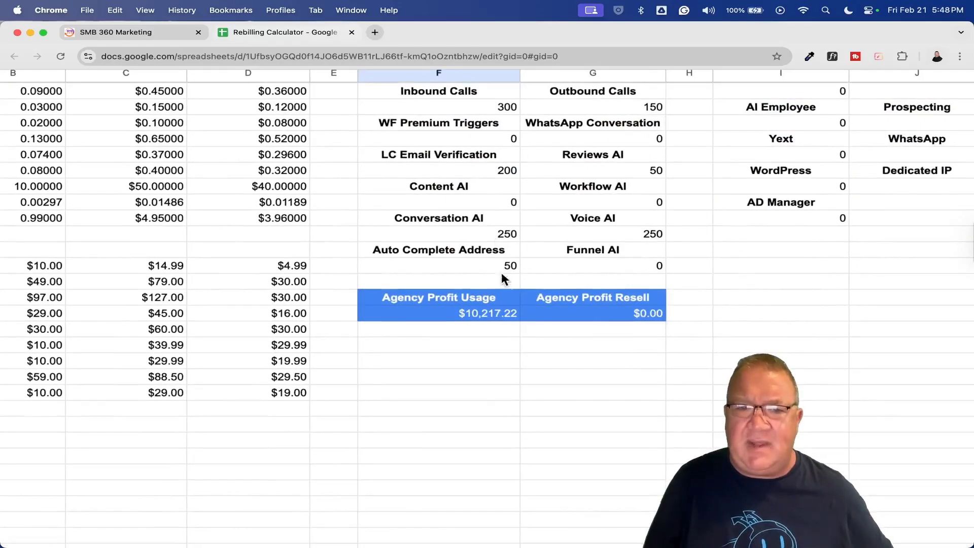
scroll(507, 311, up, 5)
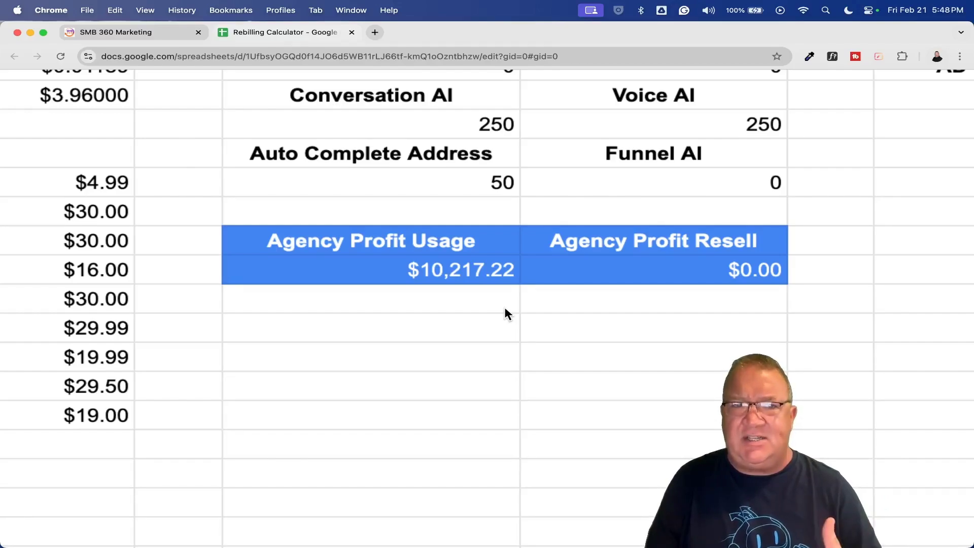
scroll(505, 308, down, 3)
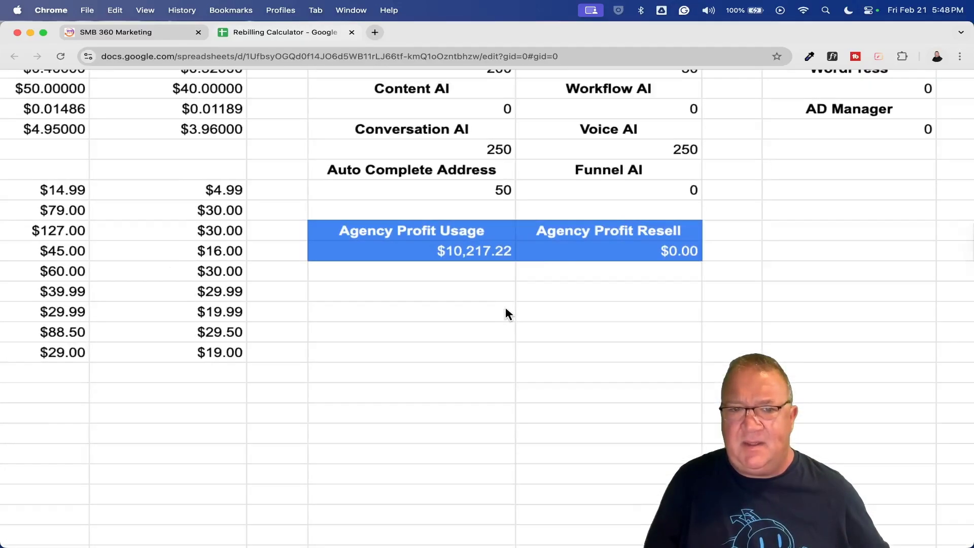
scroll(505, 309, up, 5)
scroll(505, 308, up, 1)
scroll(506, 308, down, 3)
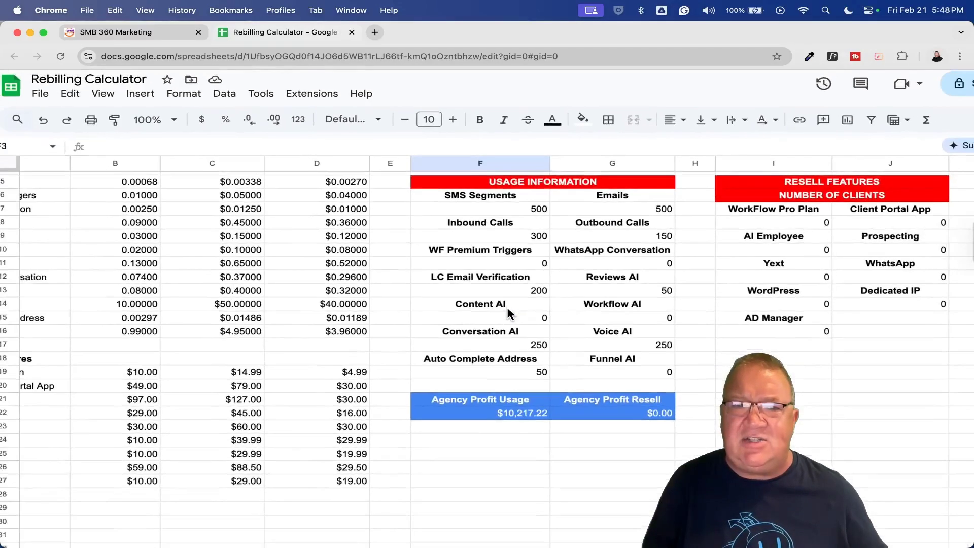
scroll(507, 307, up, 2)
scroll(507, 311, right, 2)
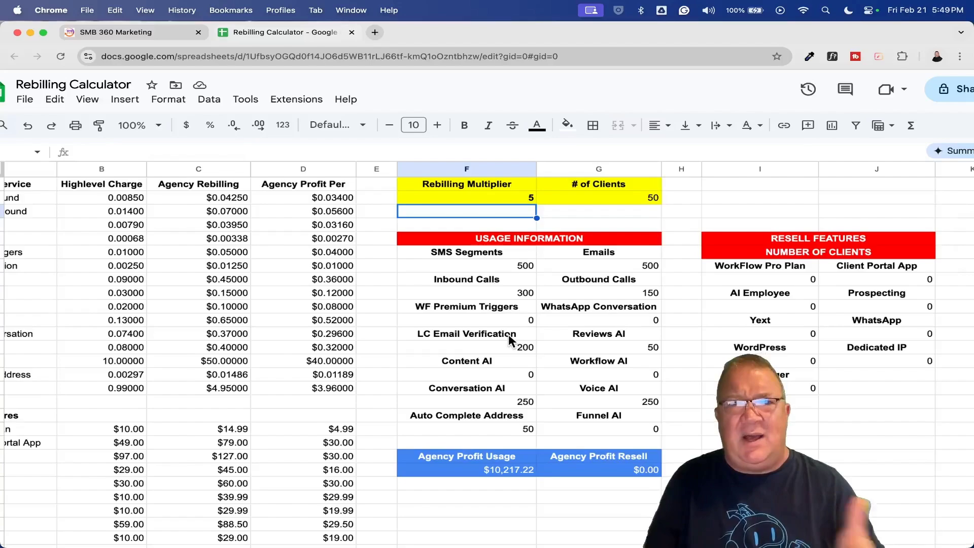
- Set the Rebilling Multiplier to 3 and the # of Clients to 1
click(509, 198)
text(3)
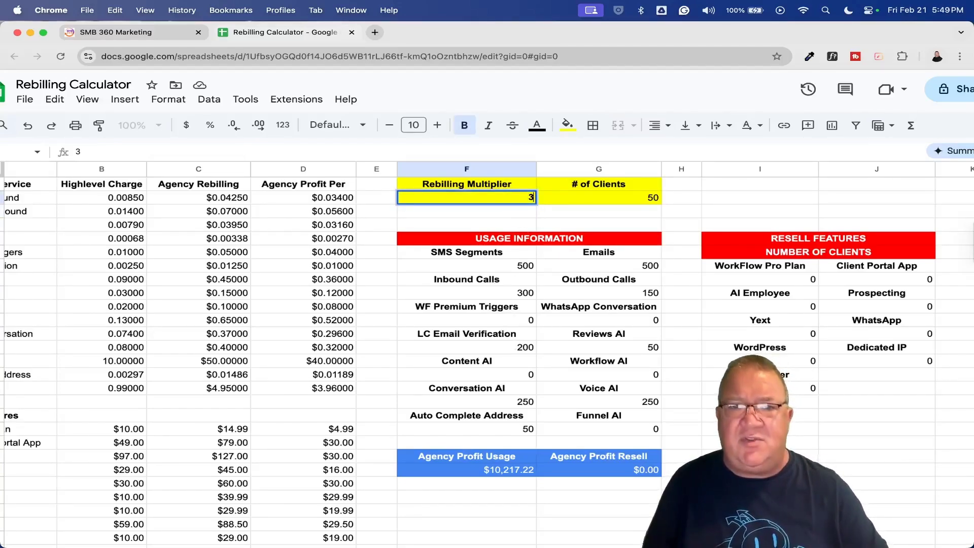
click(637, 198)
text(1)
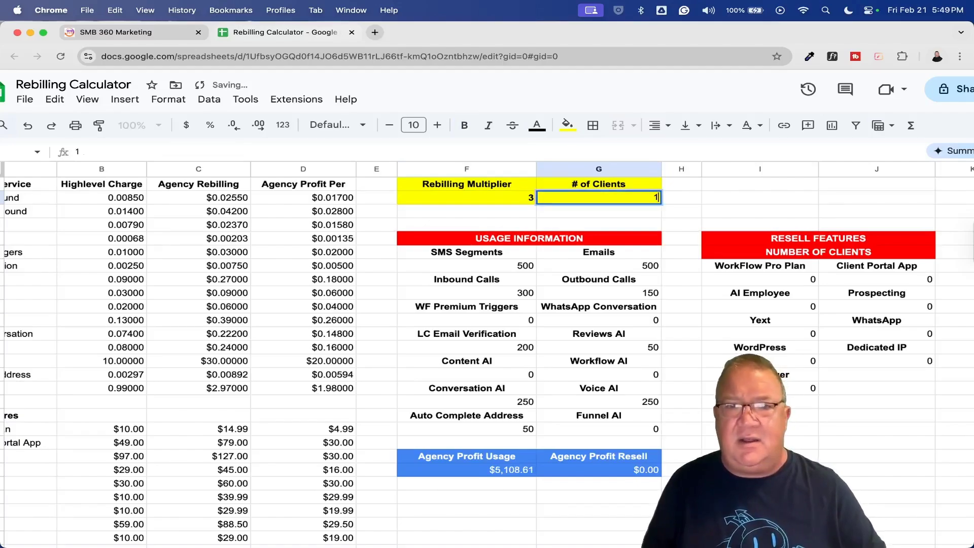
click(559, 339)
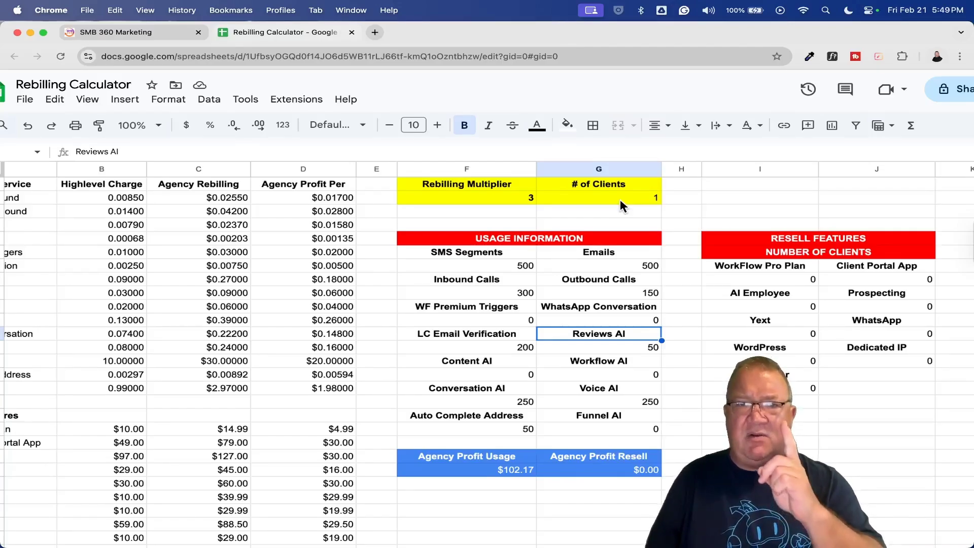
- Examine the Agency Profit Usage for a single client and compare it with the usage amounts behind it
scroll(571, 339, down, 3)
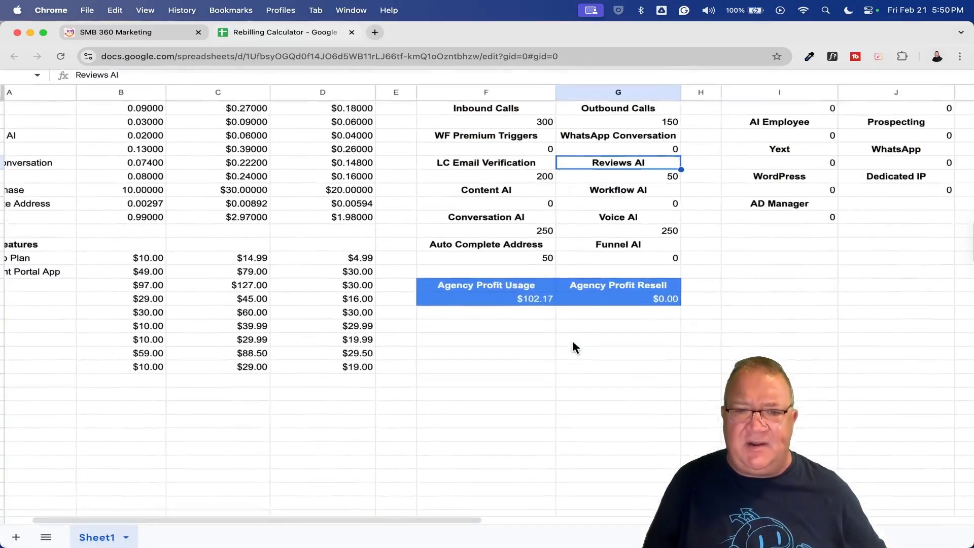
scroll(571, 340, up, 1)
scroll(567, 336, up, 5)
scroll(564, 333, down, 5)
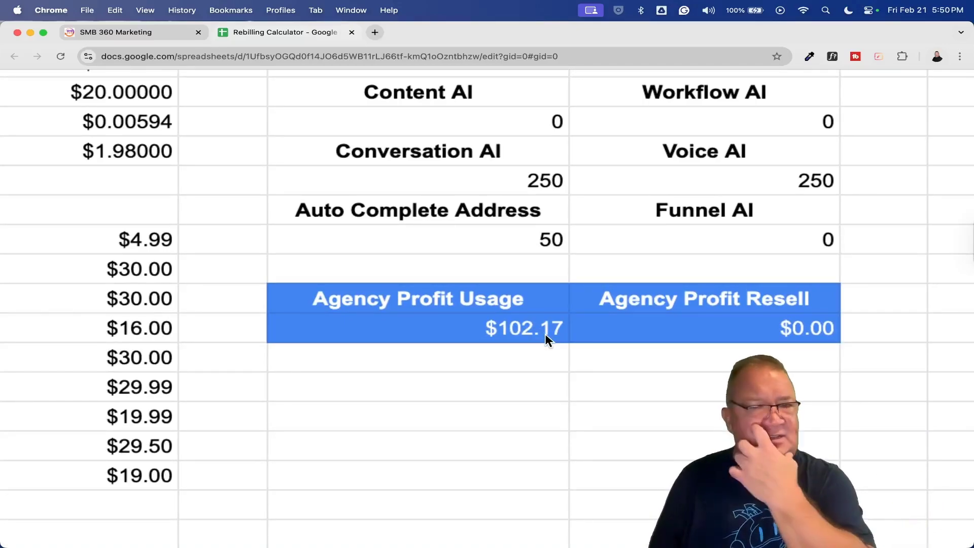
scroll(546, 333, down, 4)
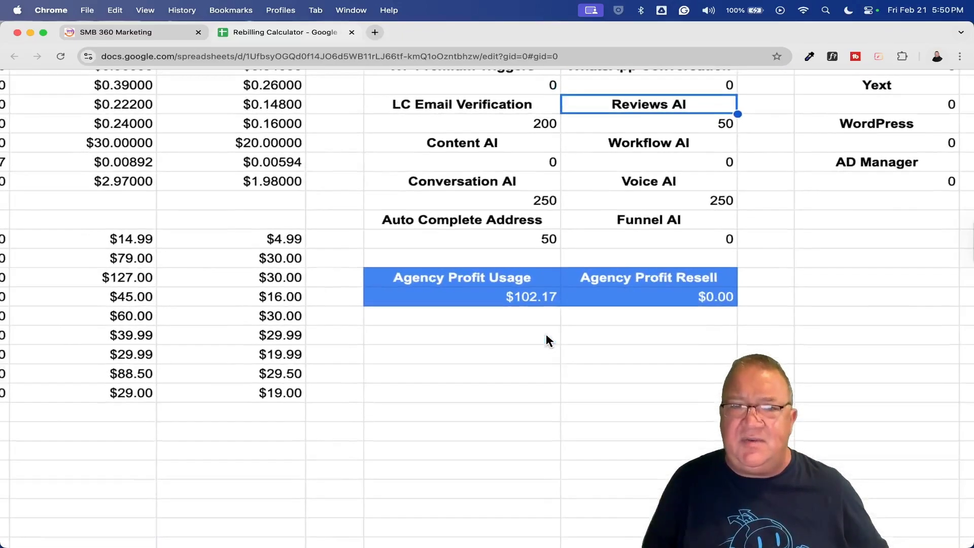
scroll(545, 333, up, 3)
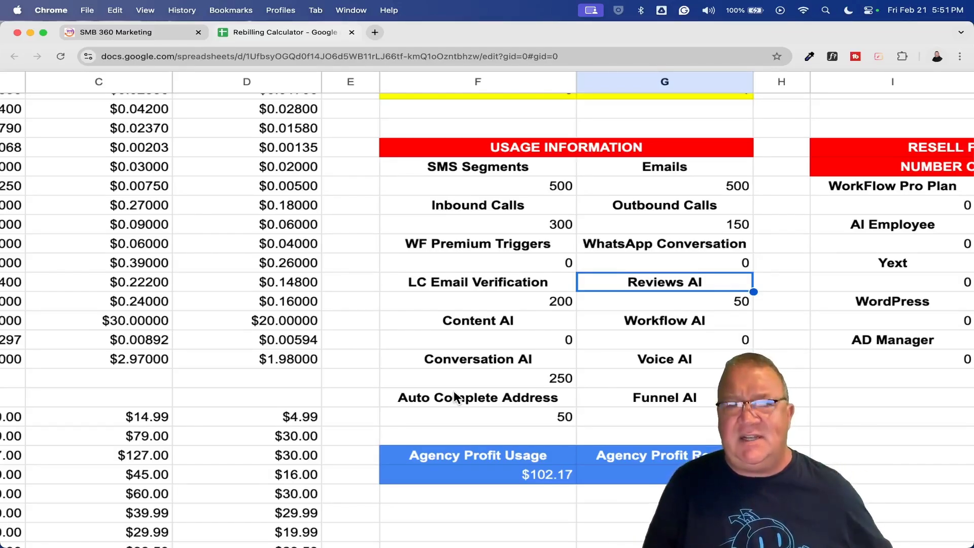
scroll(456, 327, down, 3)
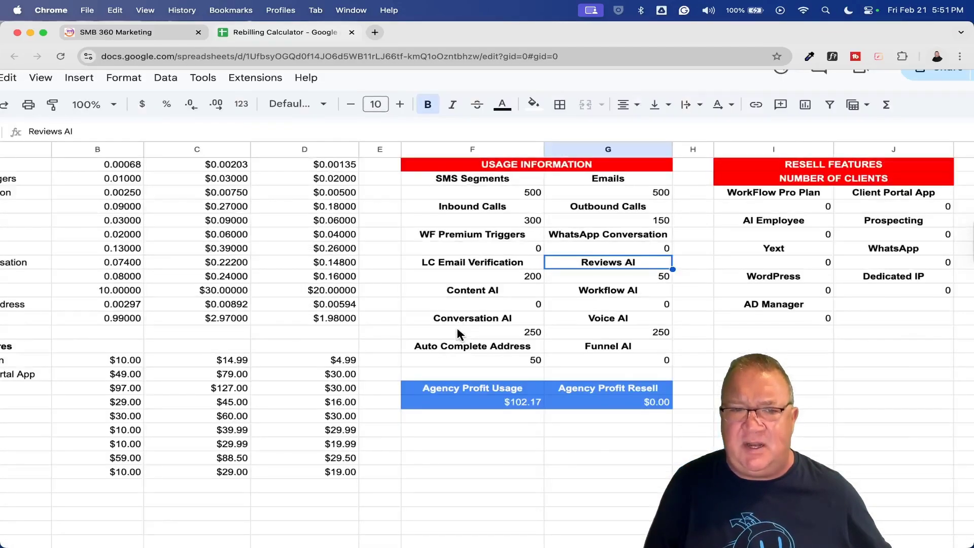
scroll(458, 333, up, 5)
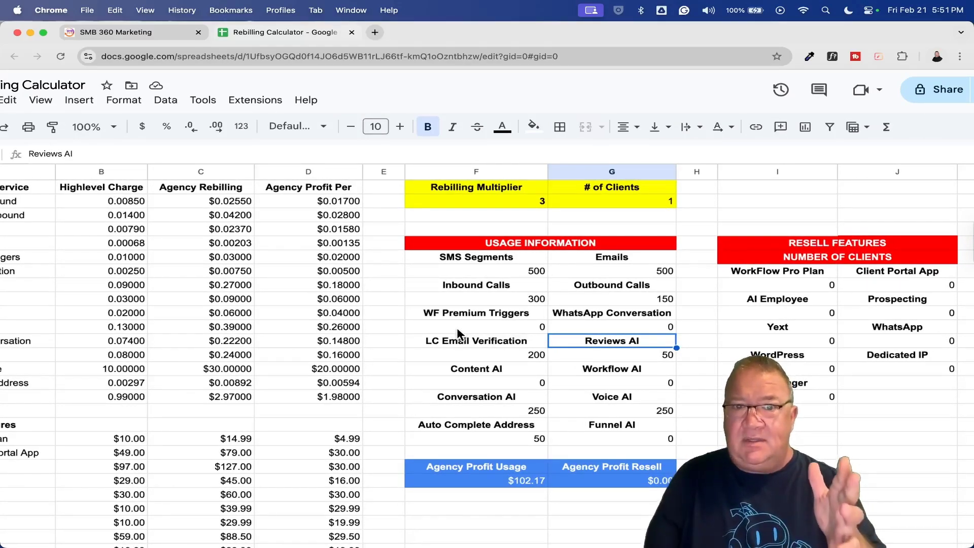
- Set the # of Clients to 35 and check the recalculated Agency Profit Usage
click(644, 199)
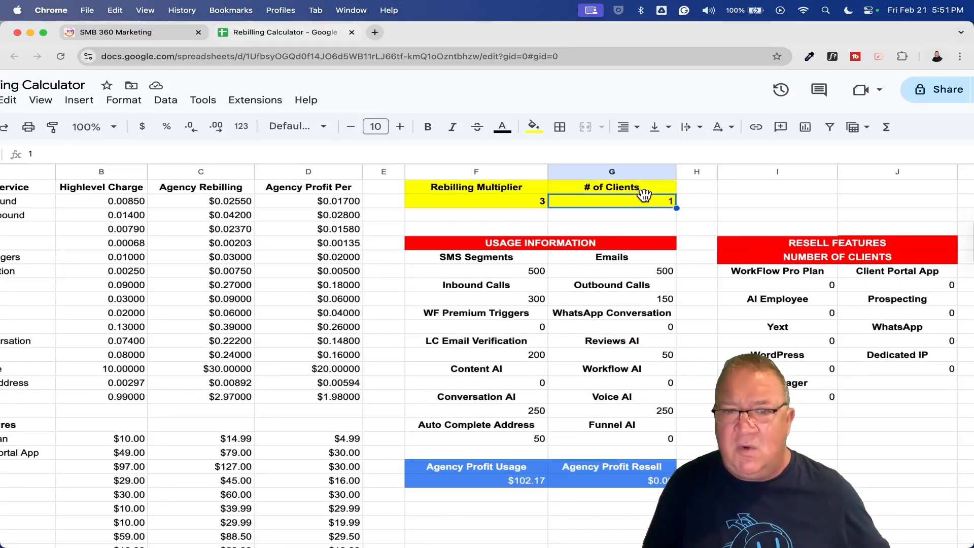
text(35)
key(Return)
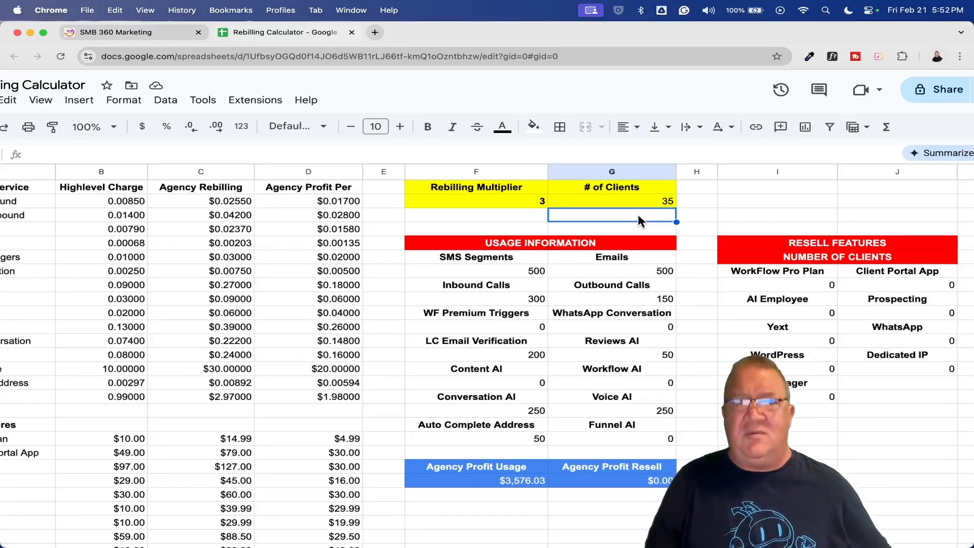
scroll(621, 326, up, 2)
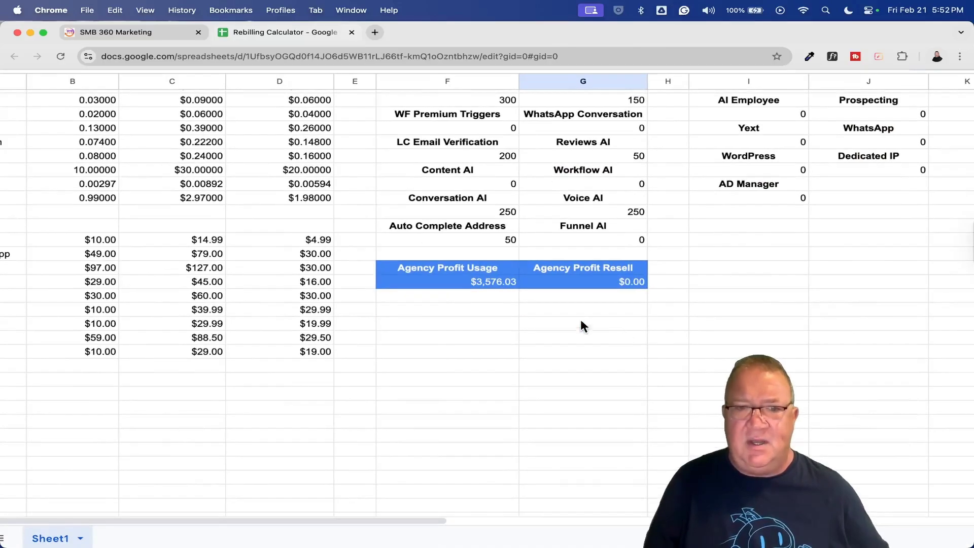
scroll(500, 304, up, 5)
scroll(501, 305, up, 1)
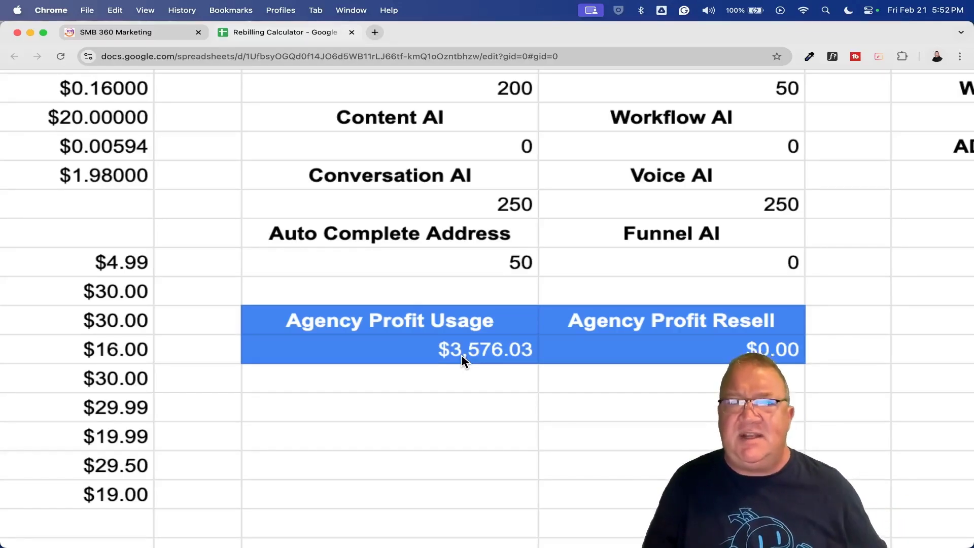
scroll(461, 355, down, 5)
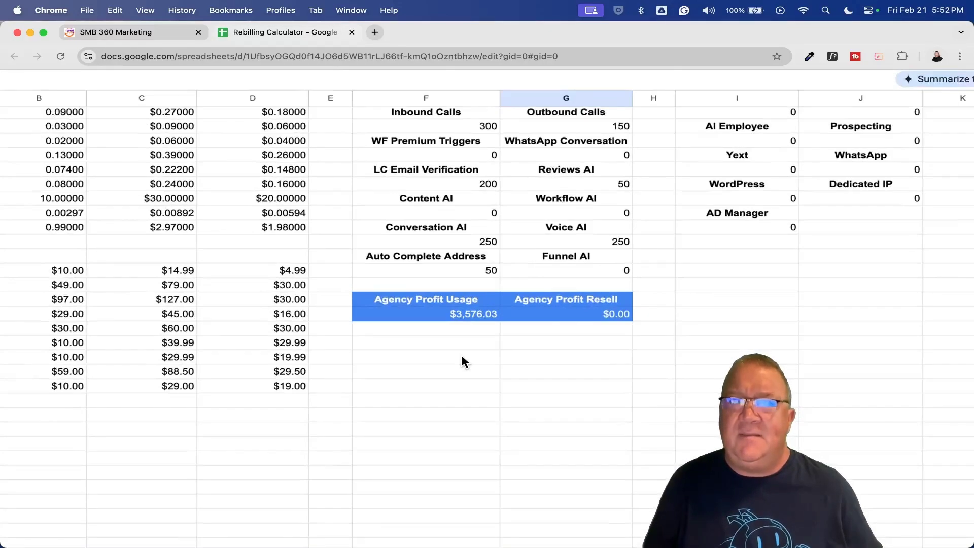
scroll(461, 355, up, 3)
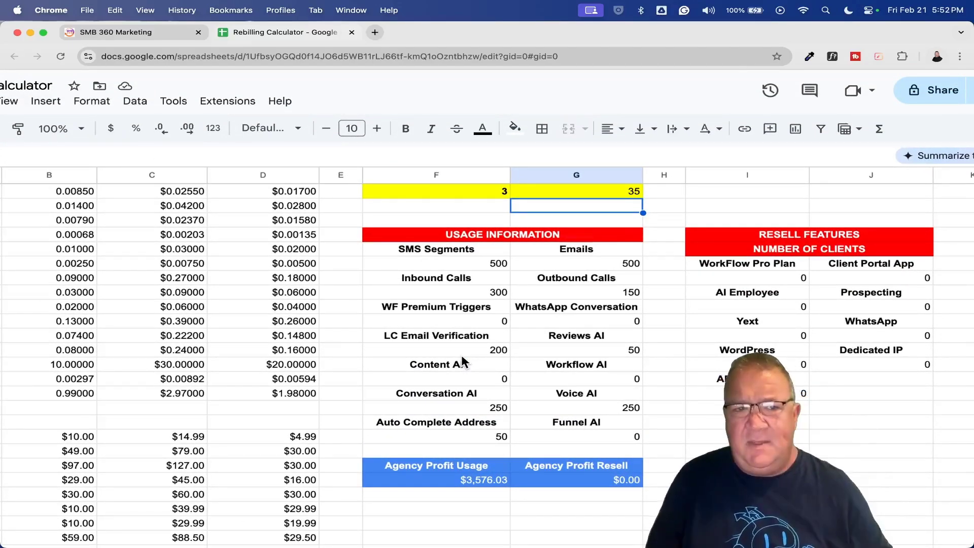
scroll(461, 355, up, 1)
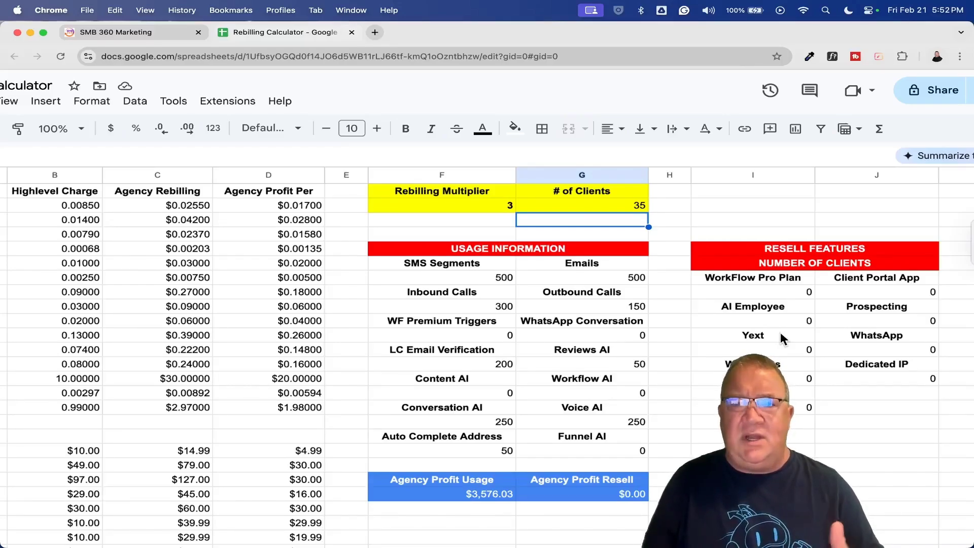
- Review the Resell Features table with its number of clients for each resold product
scroll(817, 322, right, 4)
scroll(829, 325, right, 3)
scroll(829, 325, down, 1)
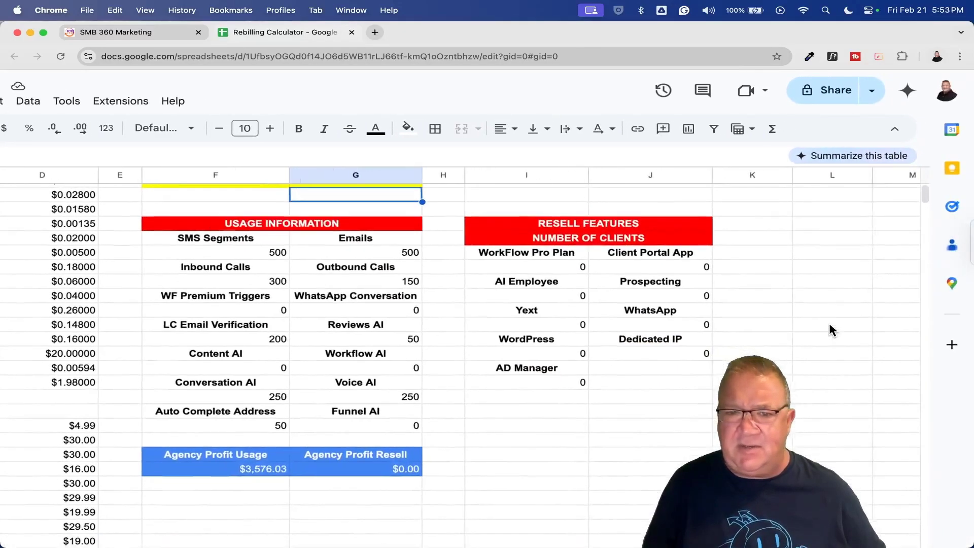
scroll(829, 325, up, 1)
scroll(643, 326, up, 3)
scroll(643, 327, up, 3)
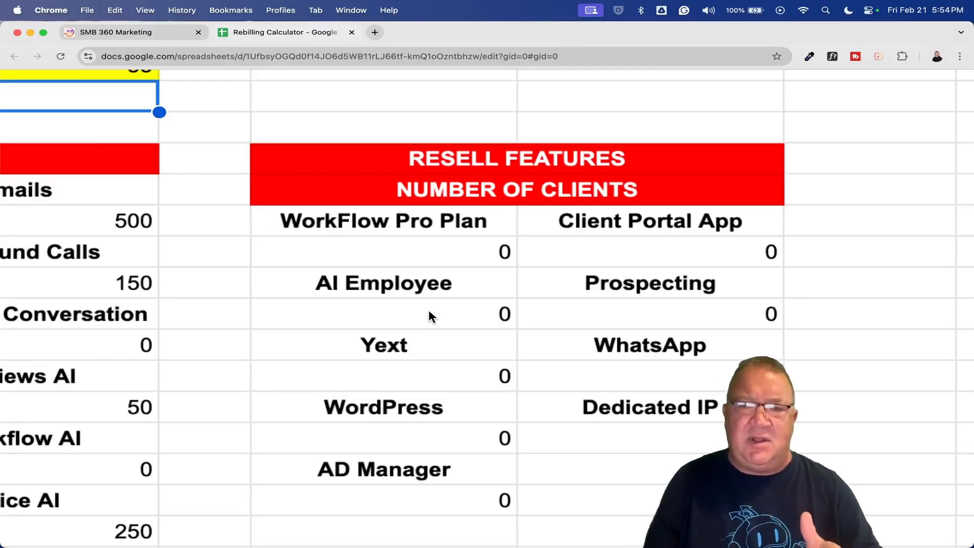
- Review the Branded Client Portal App's Highlevel charge, agency rebilling price and agency profit under Re-Selling Features
click(618, 225)
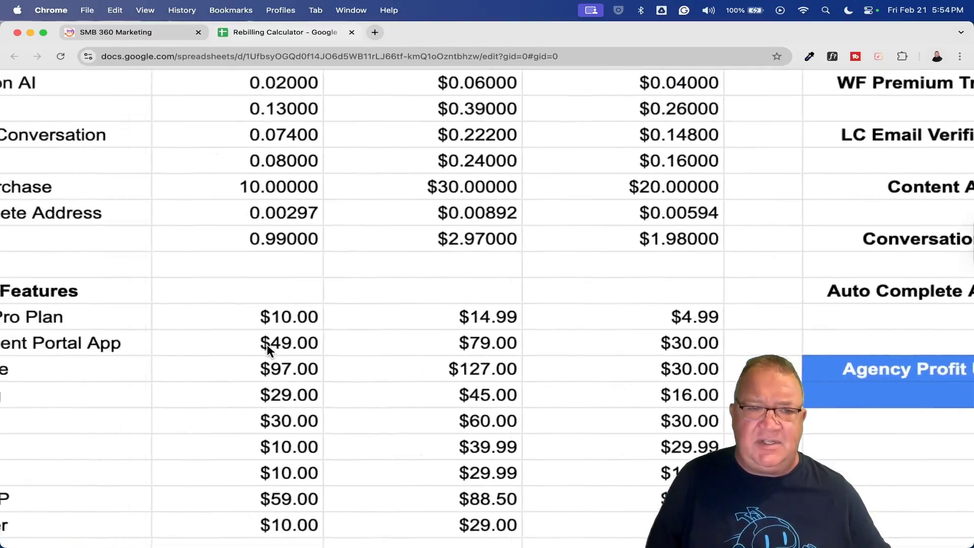
scroll(267, 344, down, 4)
scroll(267, 344, left, 3)
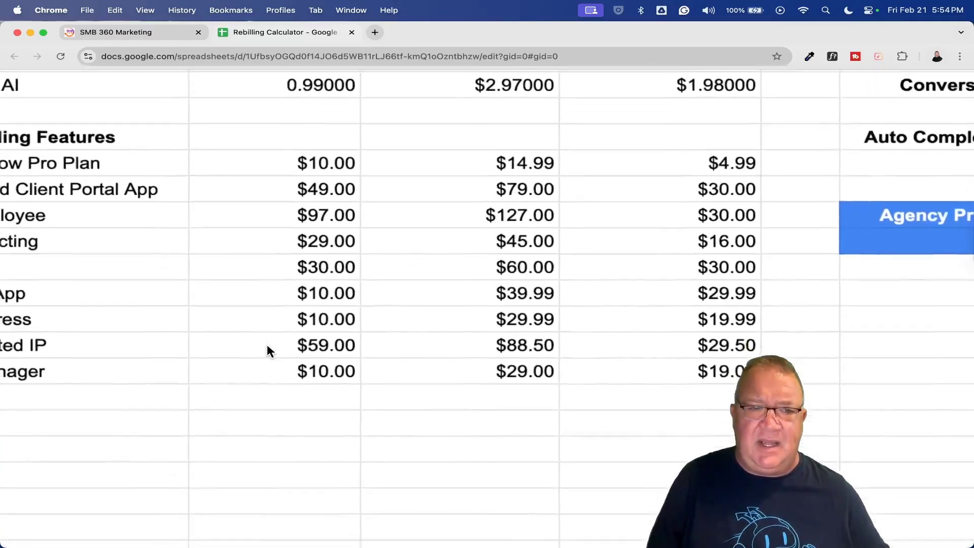
click(419, 167)
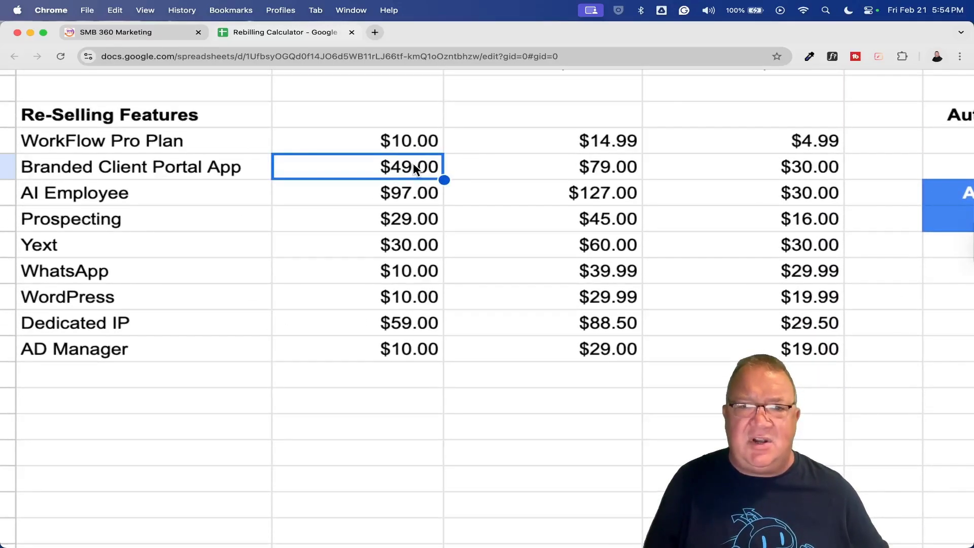
click(595, 166)
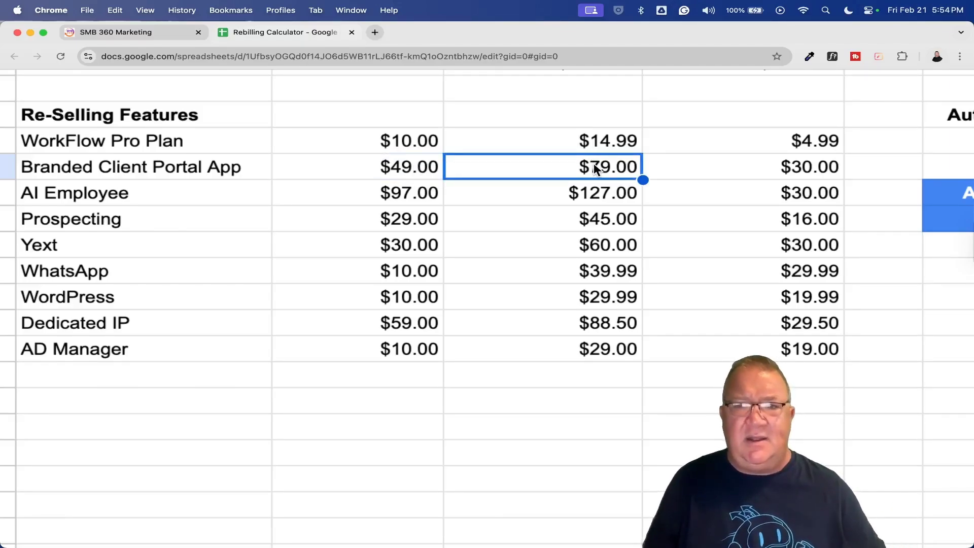
click(772, 170)
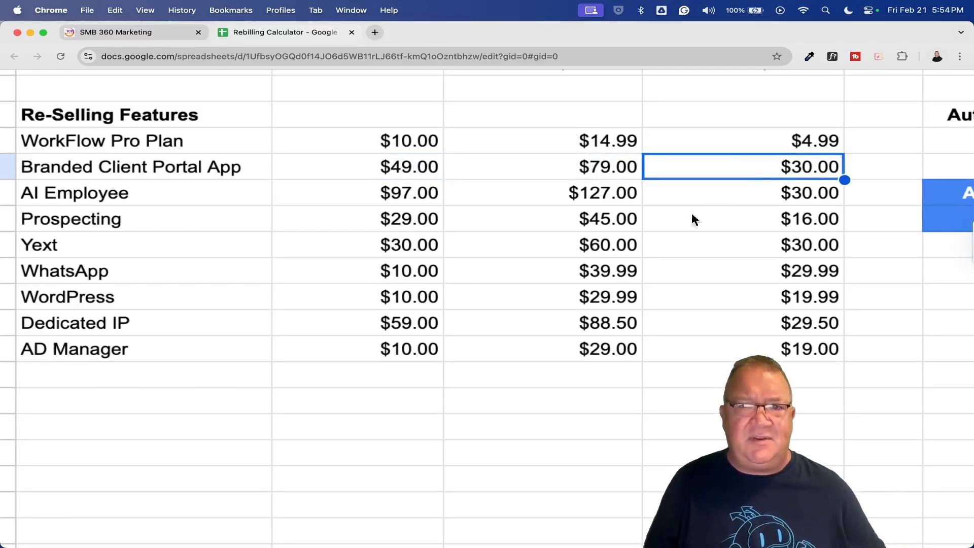
- Look over the whole calculator and inspect the Agency Profit Resell result
scroll(629, 227, down, 5)
scroll(629, 233, up, 5)
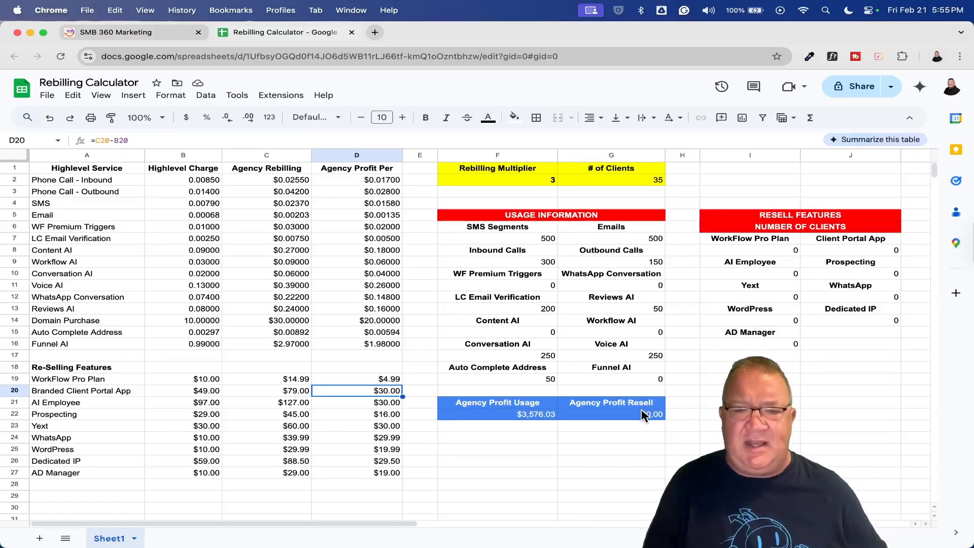
scroll(642, 409, up, 5)
scroll(637, 409, down, 1)
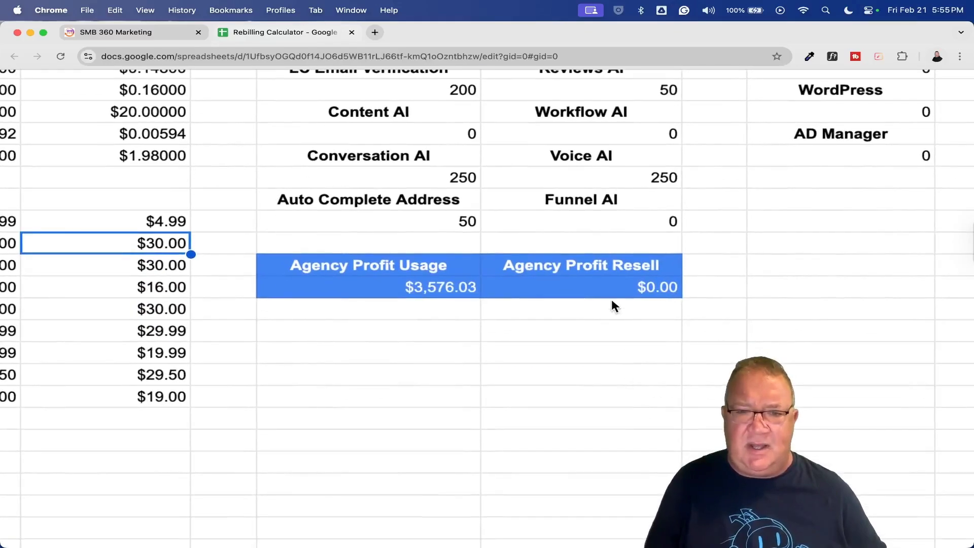
click(610, 289)
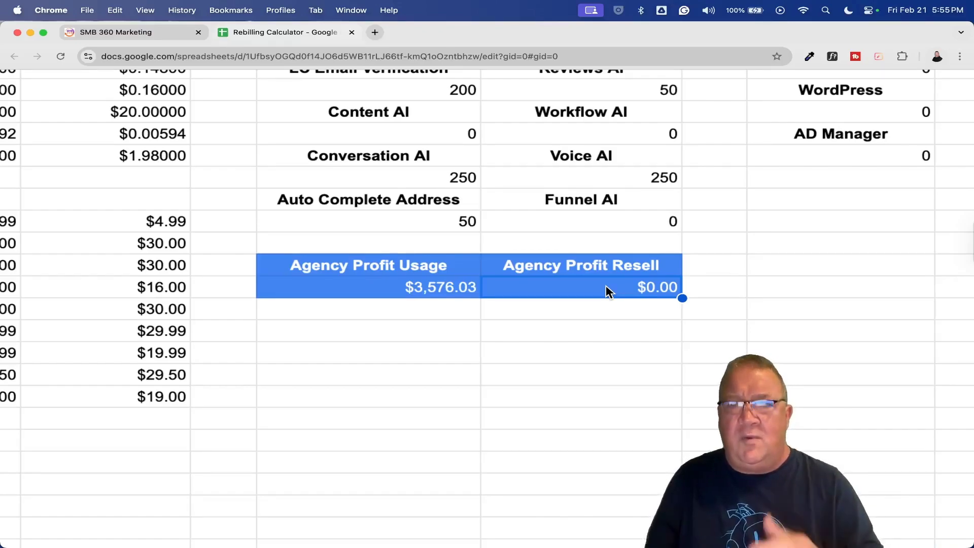
- Set the number of WordPress clients under Resell Features to 10 and check the recalculated Agency Profit Resell
click(873, 114)
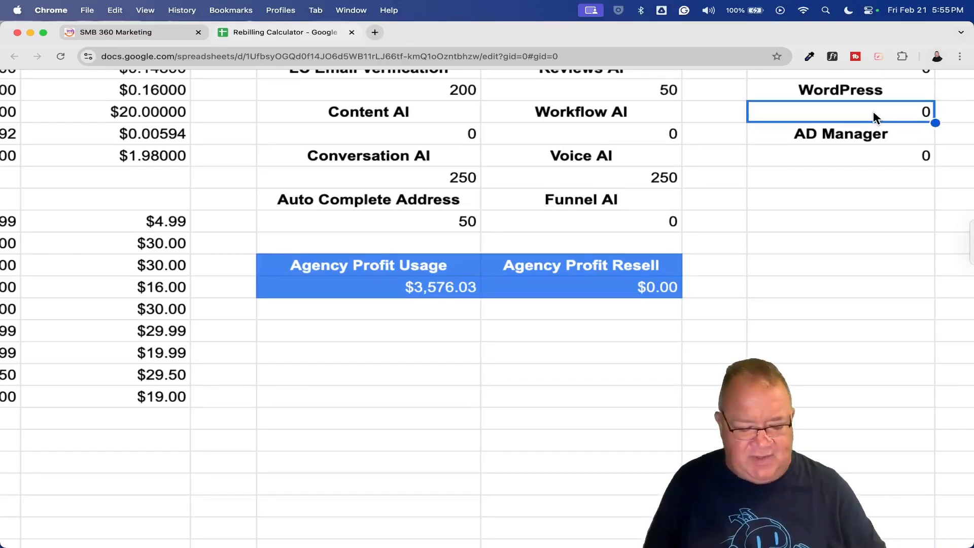
text(10)
key(Return)
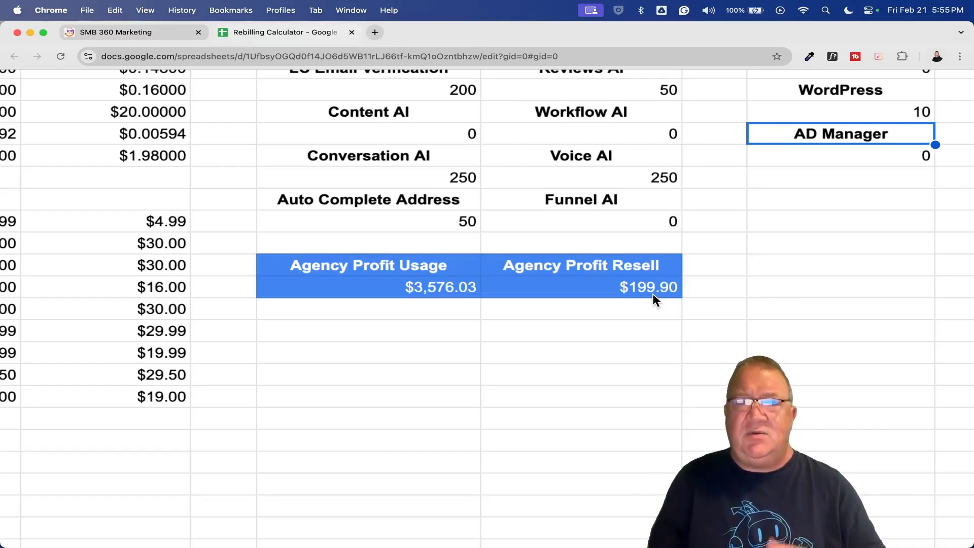
scroll(652, 294, up, 10)
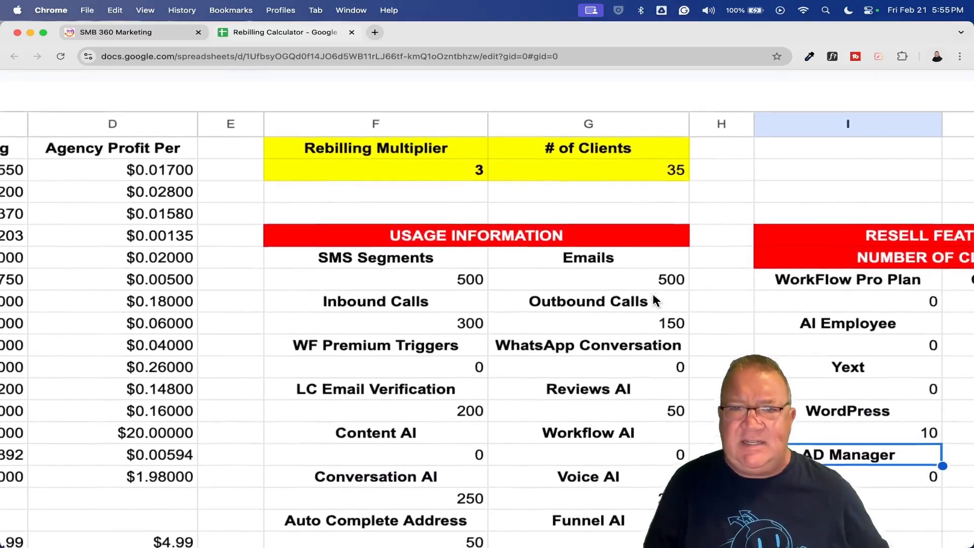
scroll(653, 293, down, 5)
scroll(652, 293, up, 2)
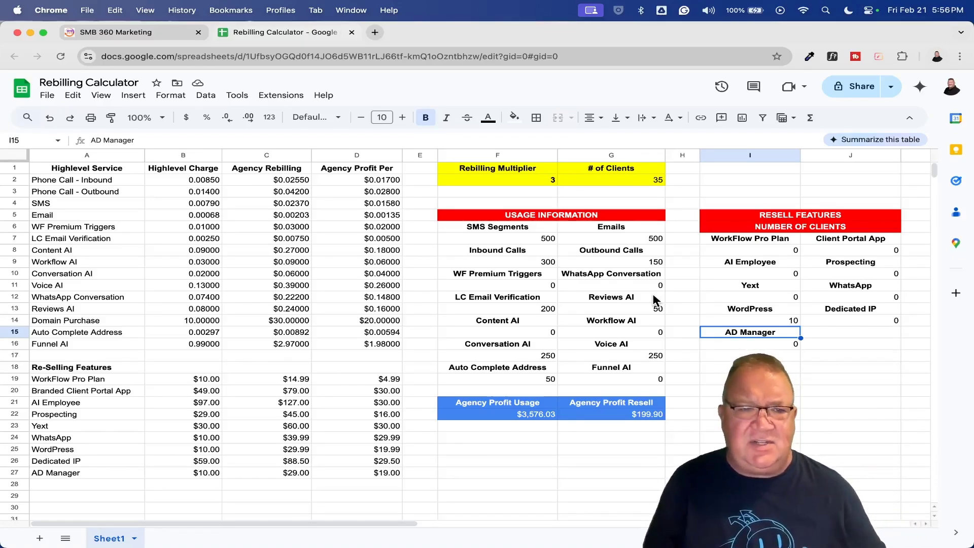
- Review the Content AI, Workflow AI, Conversation AI, Voice AI, Reviews AI and Funnel AI entries in the Highlevel Service list
scroll(84, 265, up, 5)
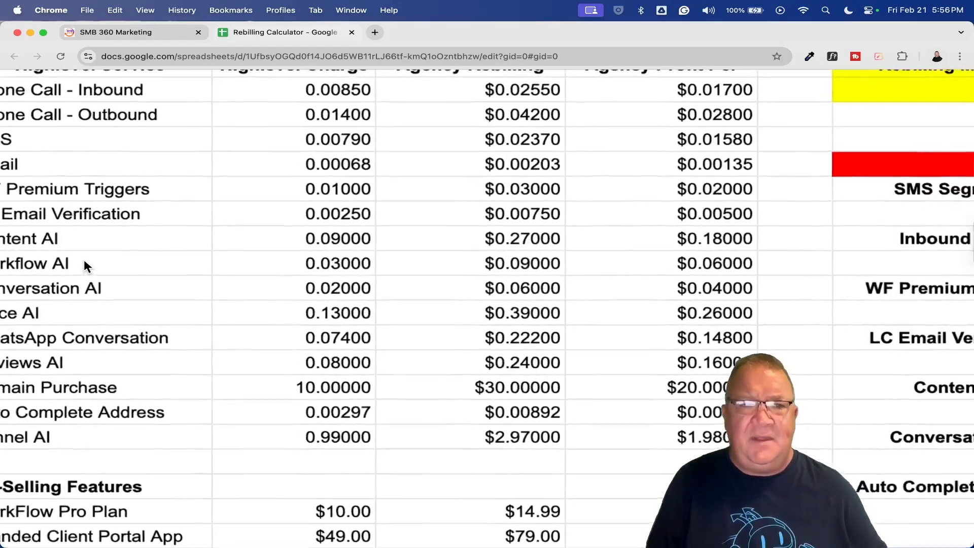
click(107, 245)
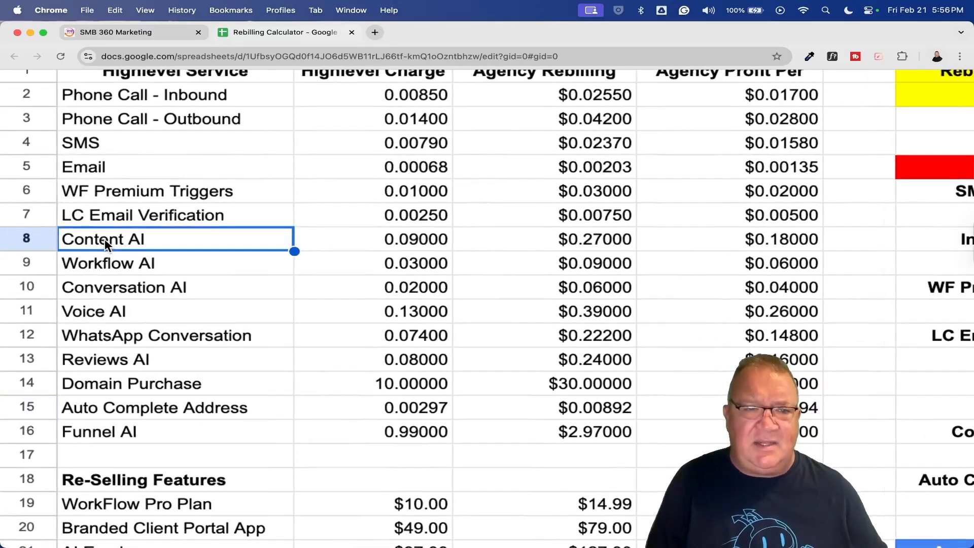
click(121, 263)
click(126, 286)
click(128, 316)
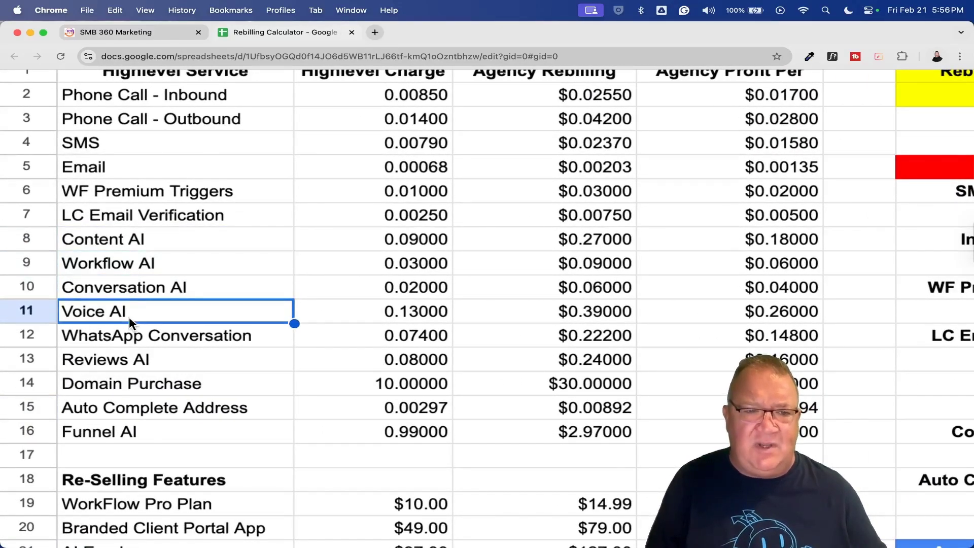
click(147, 359)
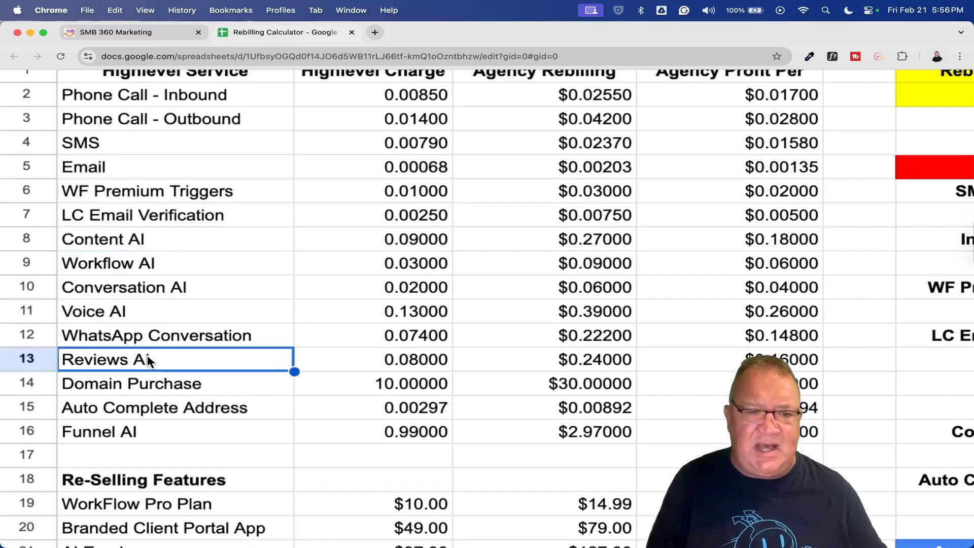
click(156, 432)
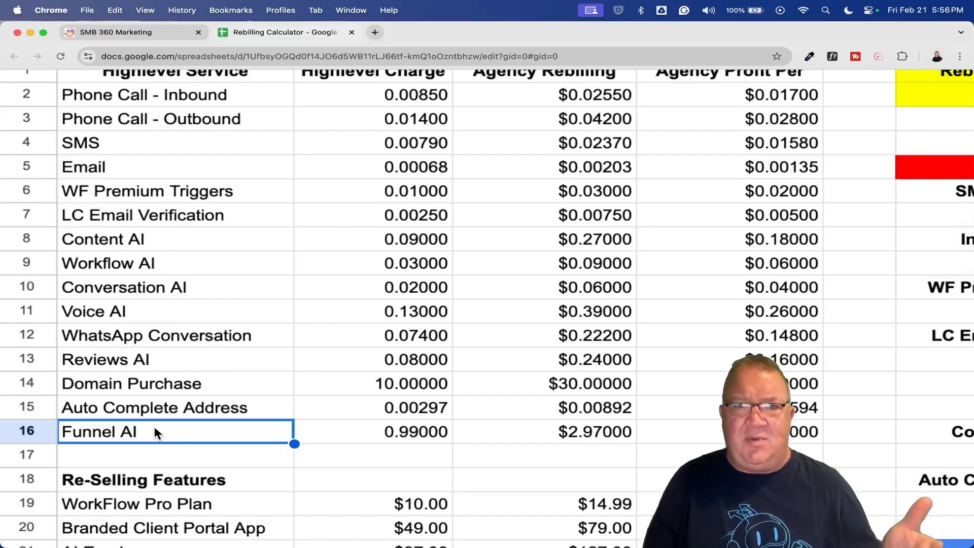
scroll(155, 426, down, 5)
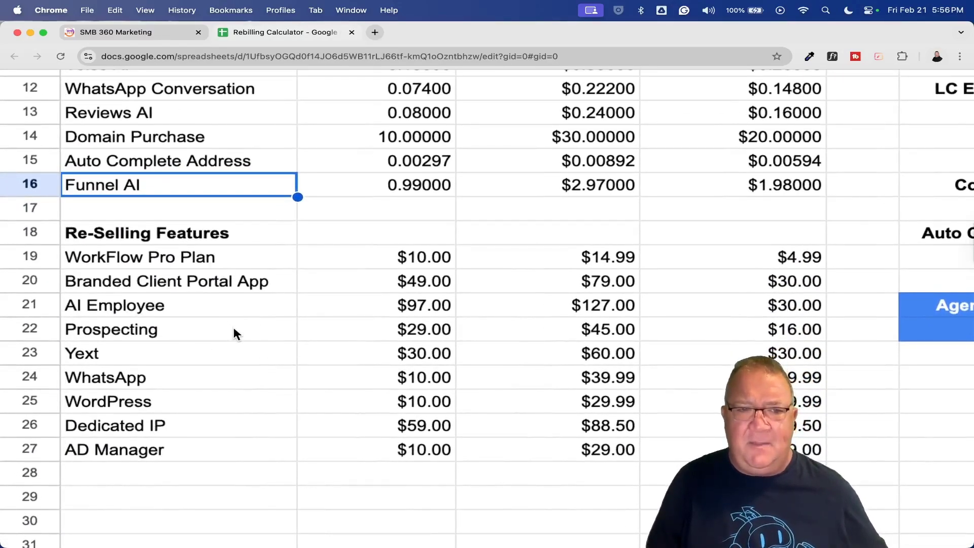
click(599, 312)
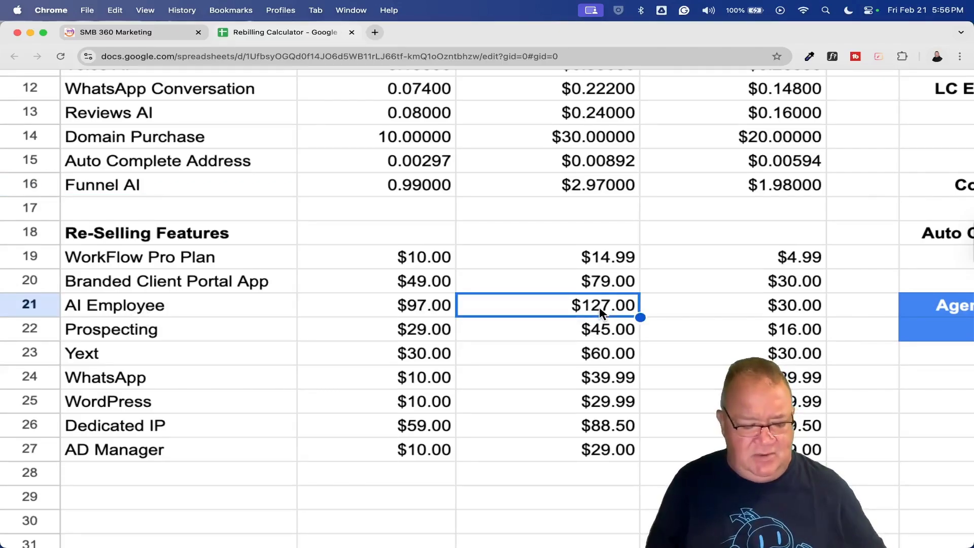
text(1)
key(Escape)
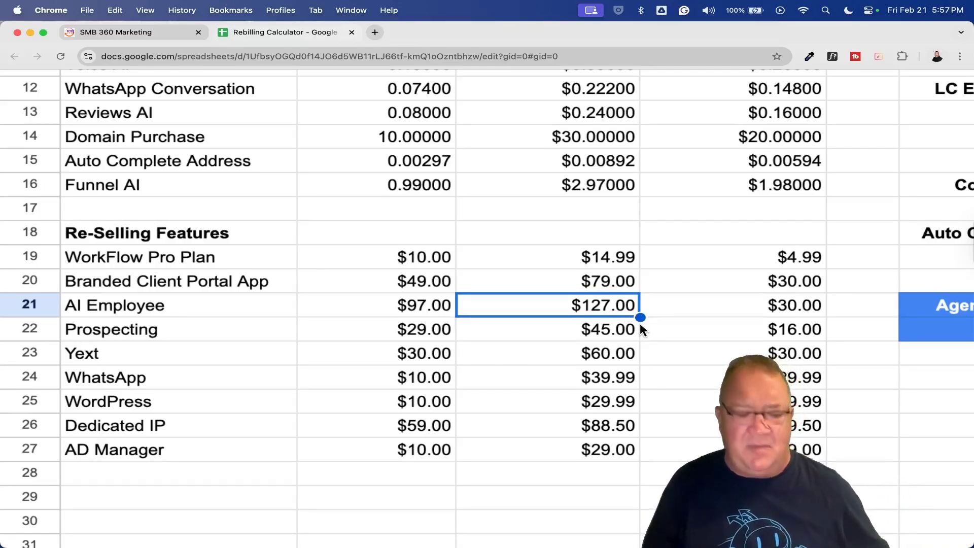
scroll(640, 327, down, 5)
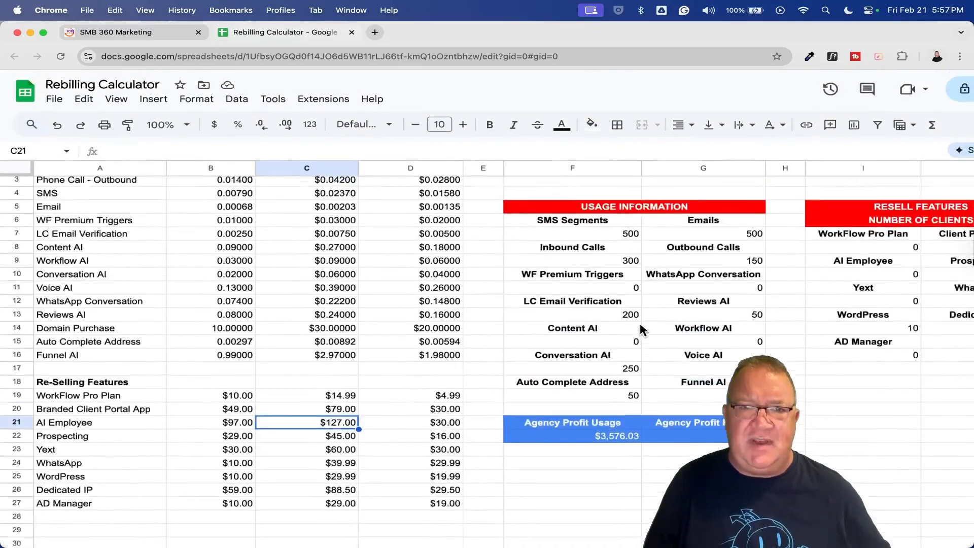